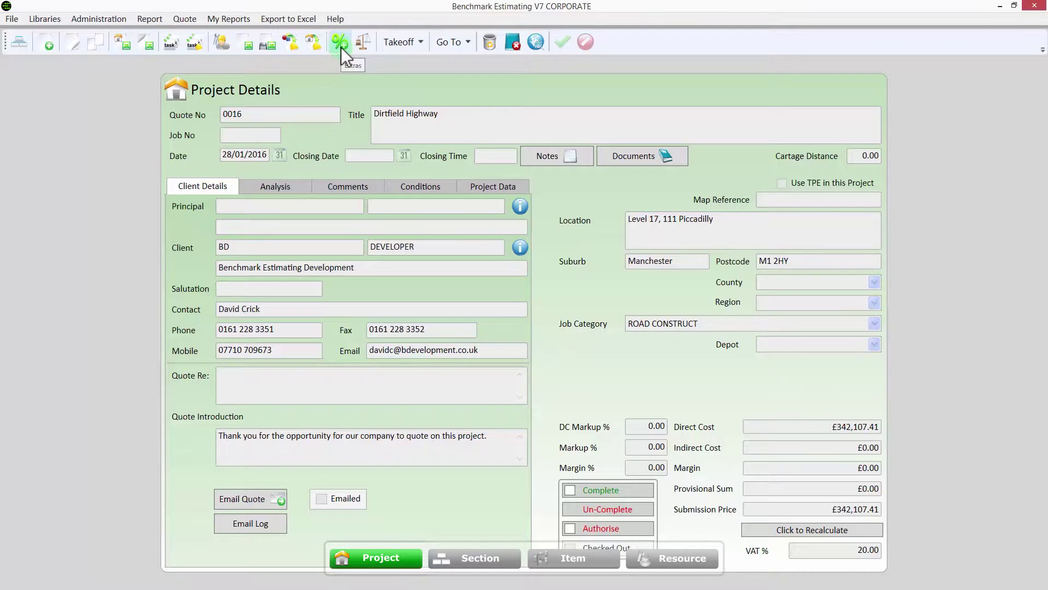
Open the project's Extras and set profit to 10% on direct-cost Labour and Plant, and 5% on Material and Subcontract.
click(340, 43)
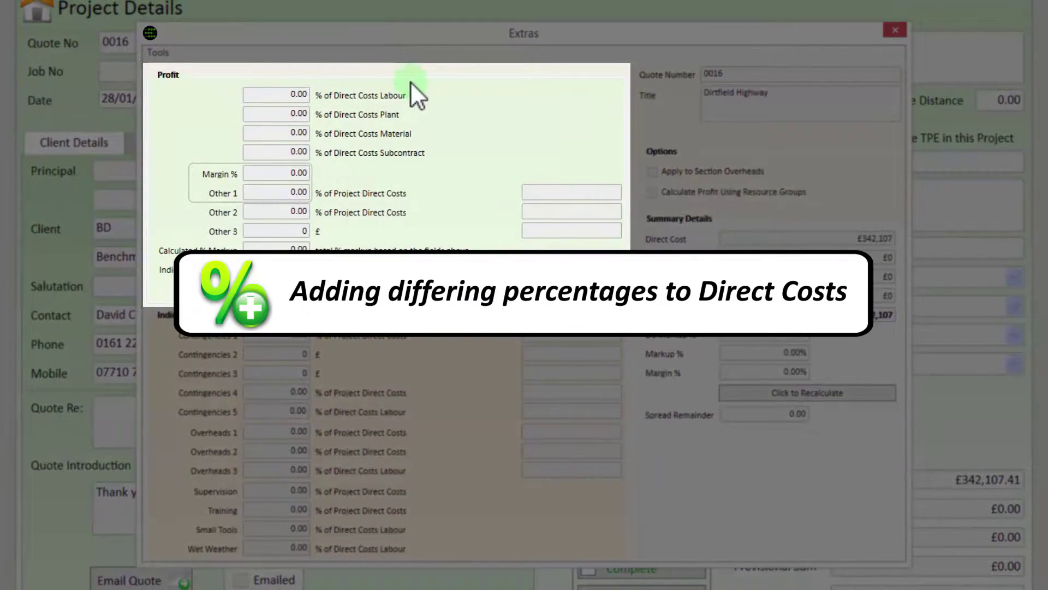
text(10)
key(Tab)
text(10)
key(Tab)
text(5)
key(Tab)
text(5)
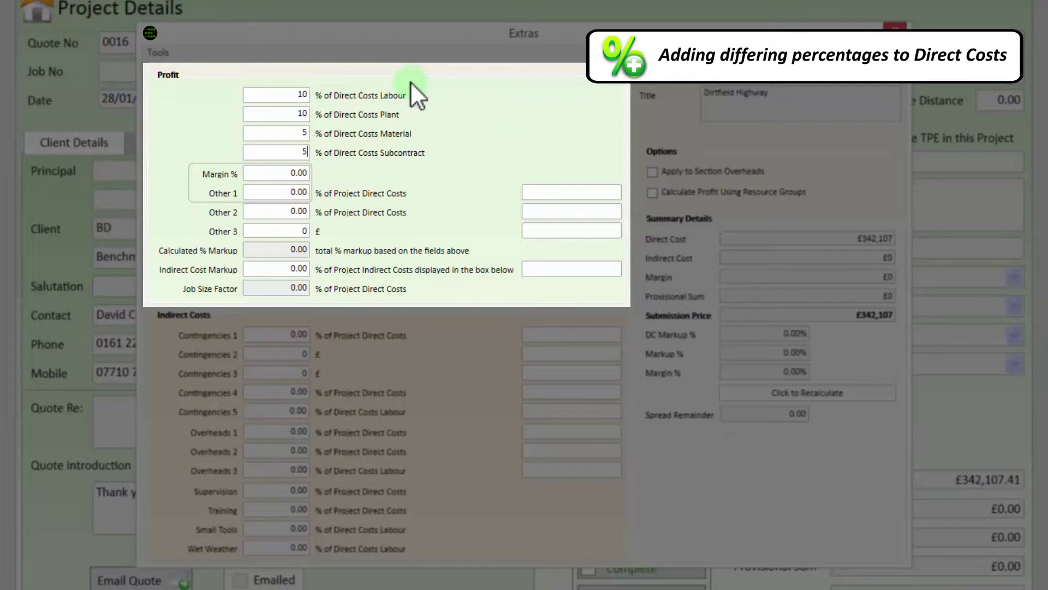
key(Tab)
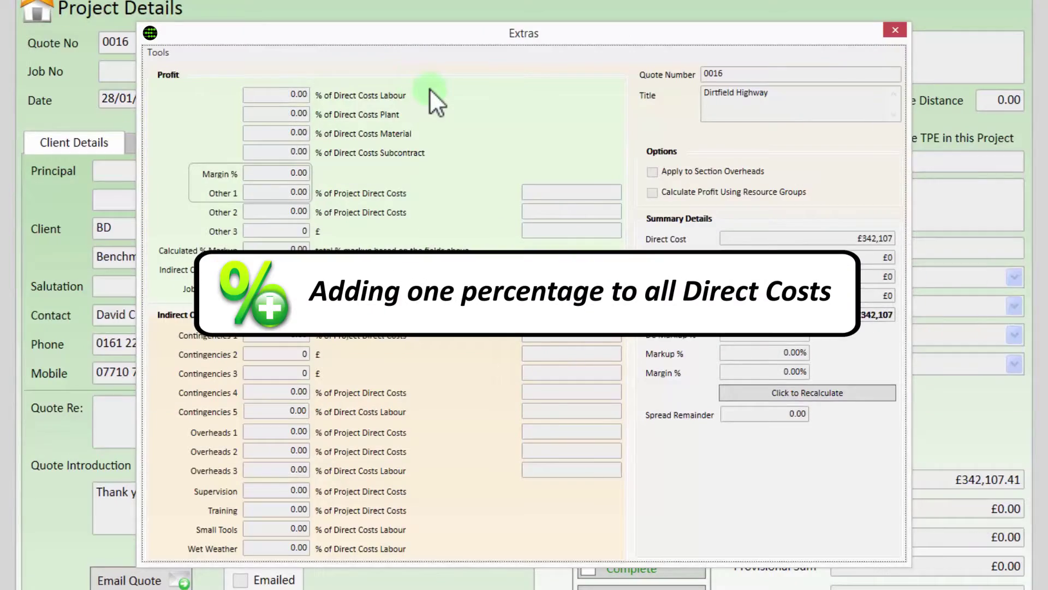
Edit the extras and set the Other 1 profit to 10% of project direct costs.
key(F2)
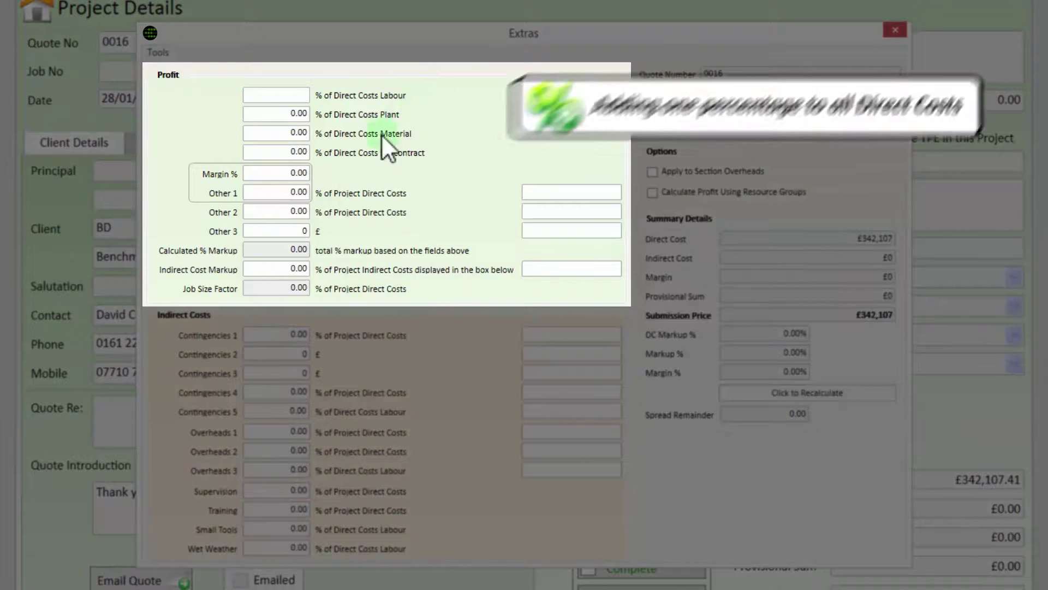
click(306, 193)
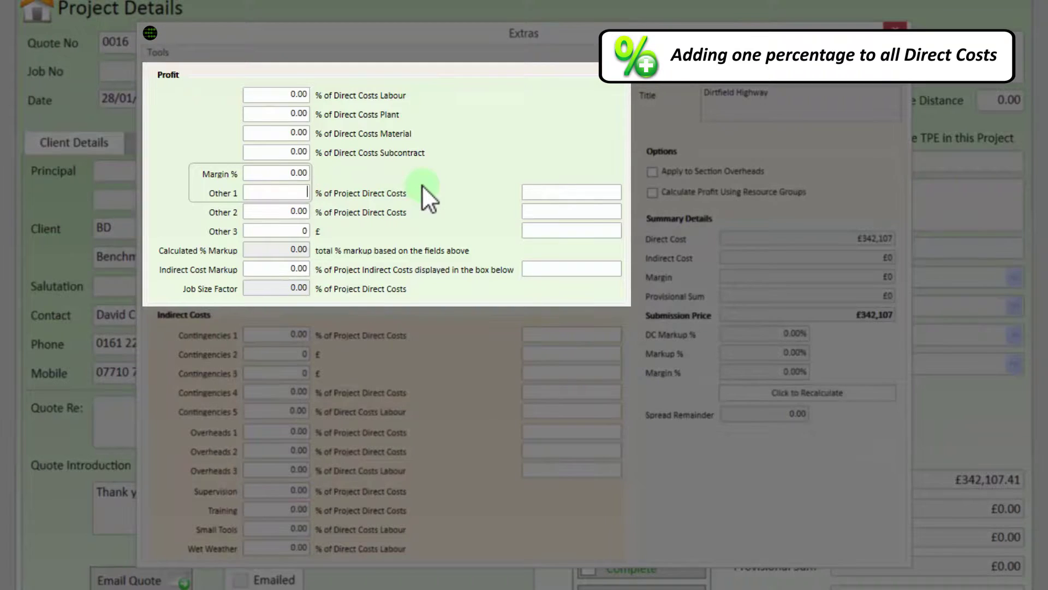
text(10)
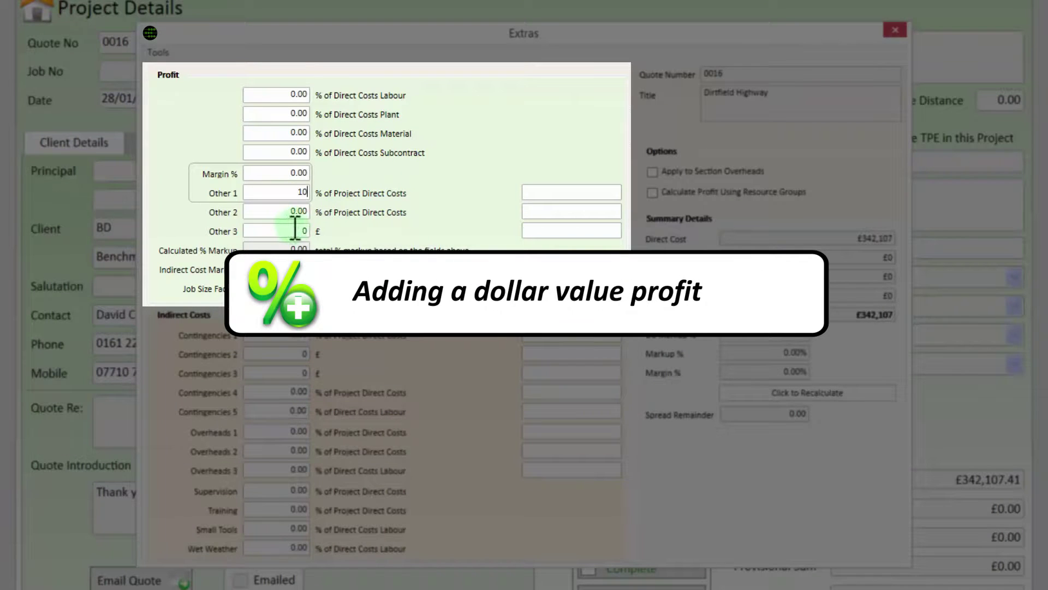
Set the Other 3 profit to £2,500 with the comment "Add Profit" and save the extras.
click(295, 228)
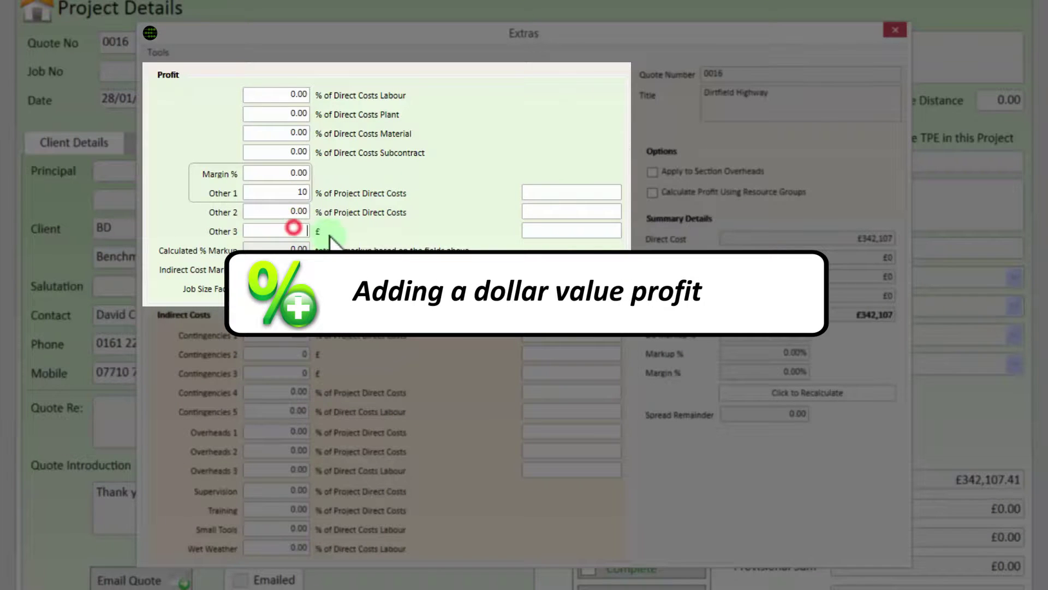
text(2500)
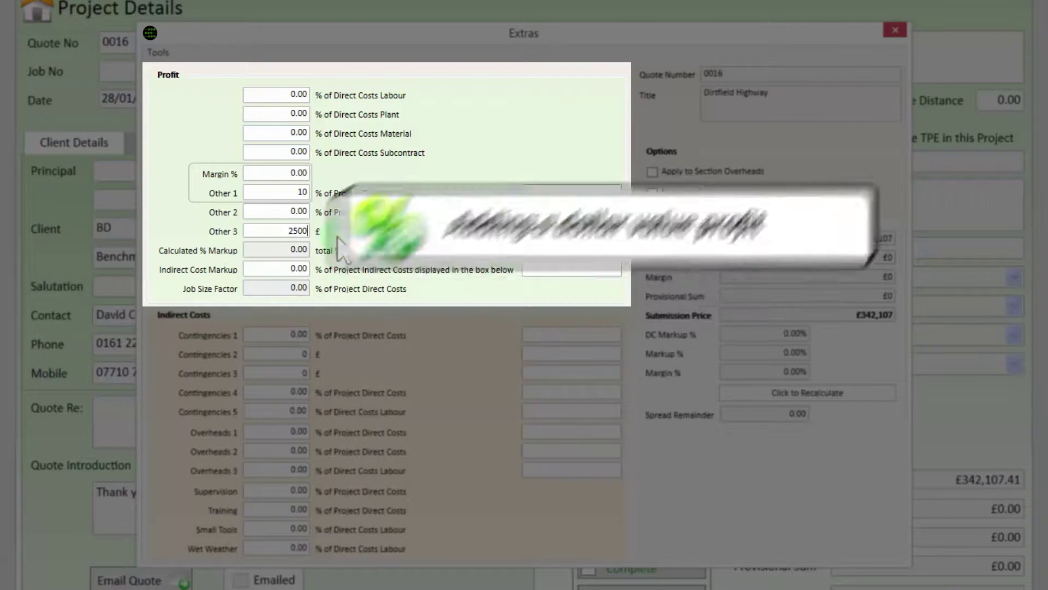
key(Tab)
text(Add Pro)
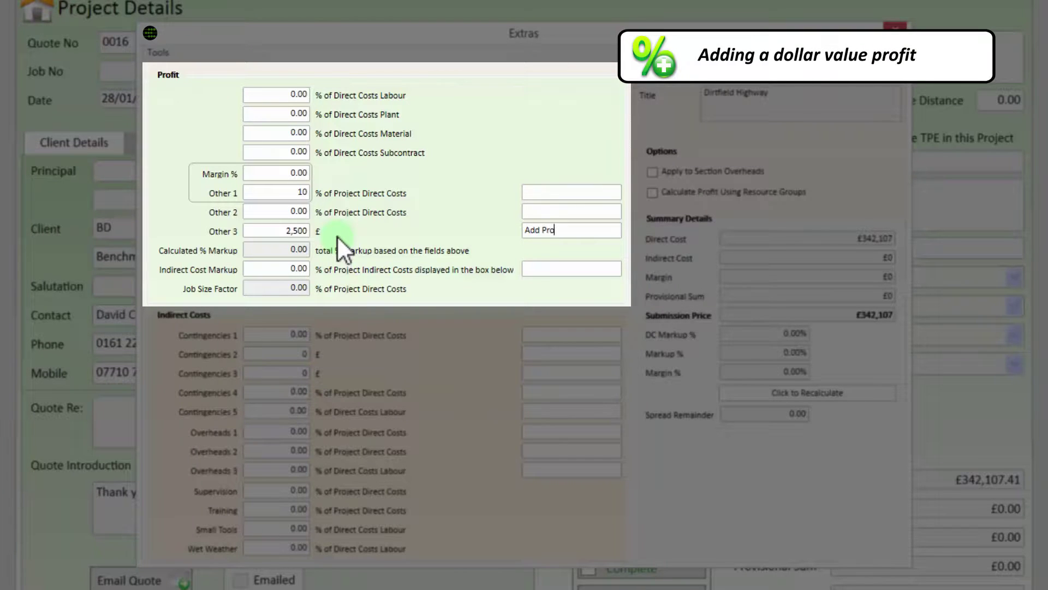
text(fit)
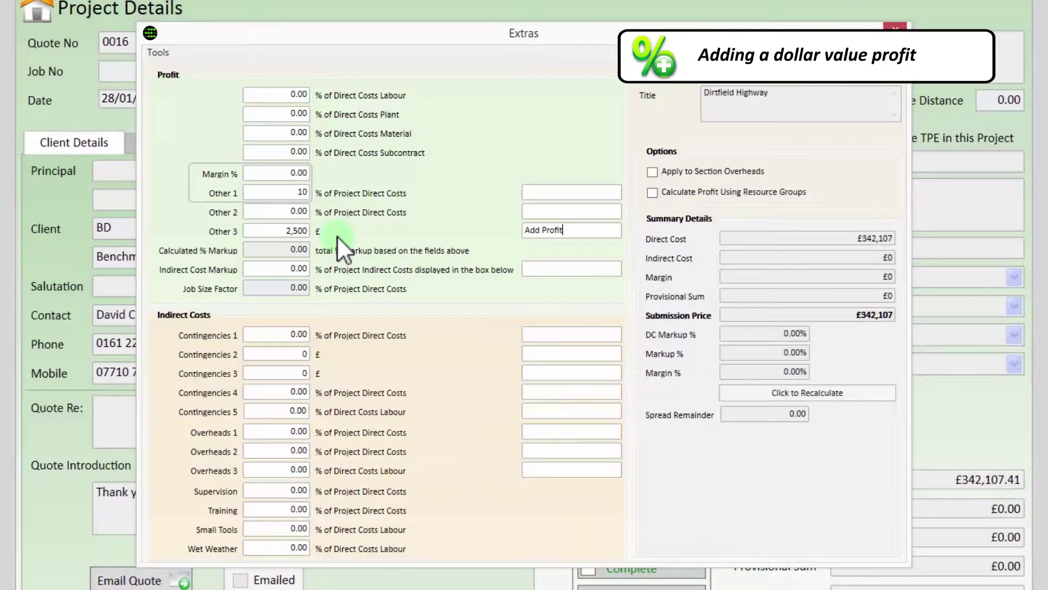
key(ctrl+s)
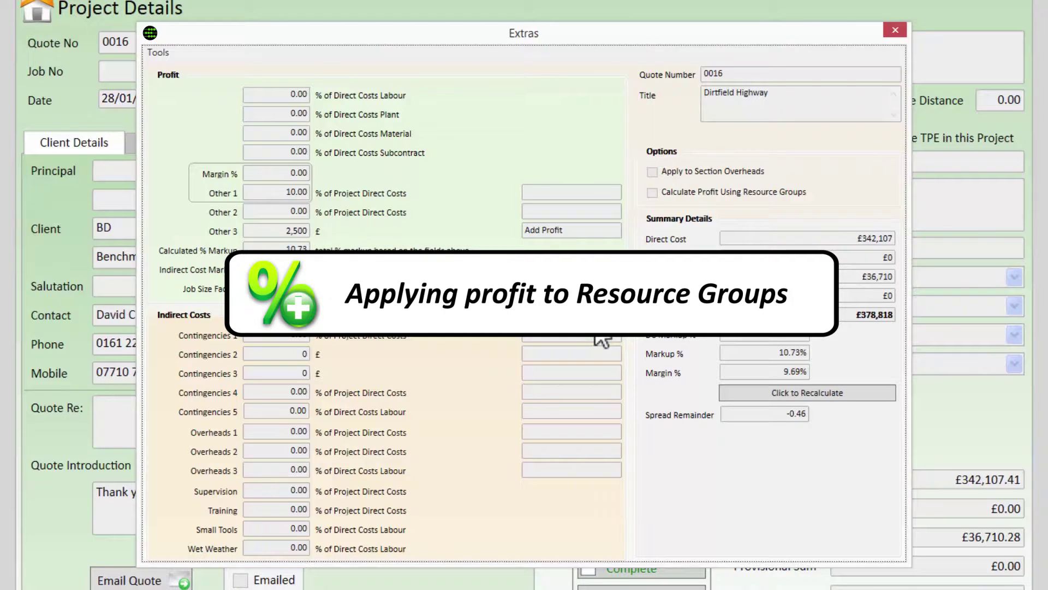
Calculate profit using resource groups, with markups of 10% for CONCRETE, 8% for DRAINAGE and 15% for LABOUR.
click(594, 320)
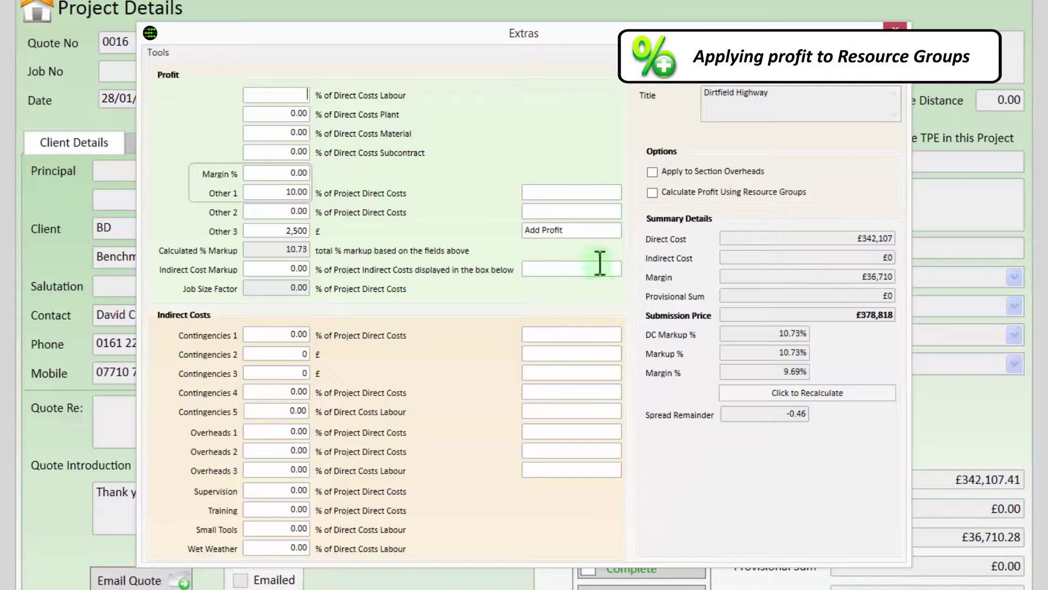
click(652, 191)
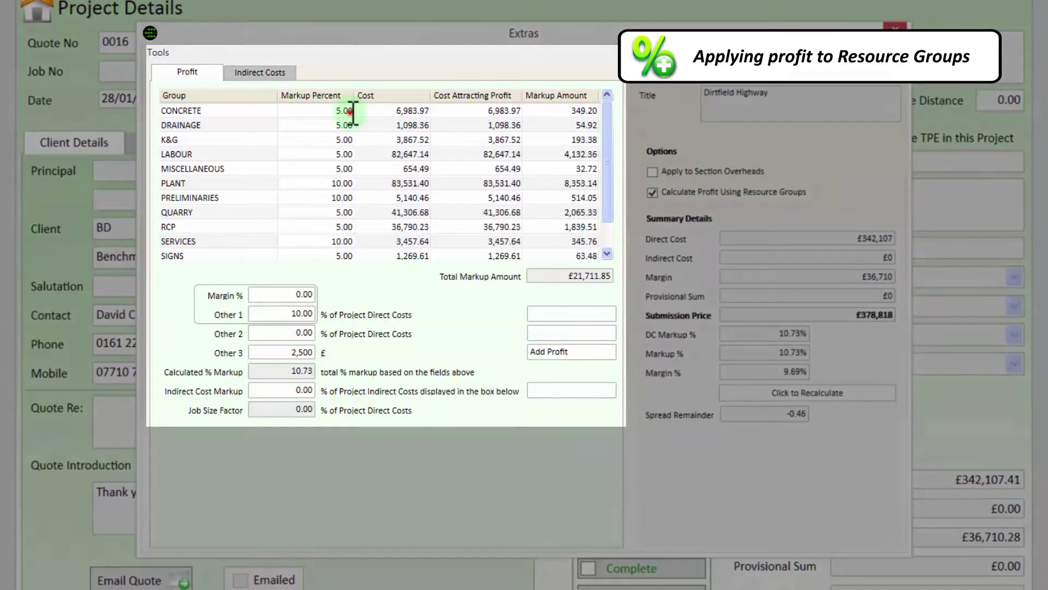
click(350, 111)
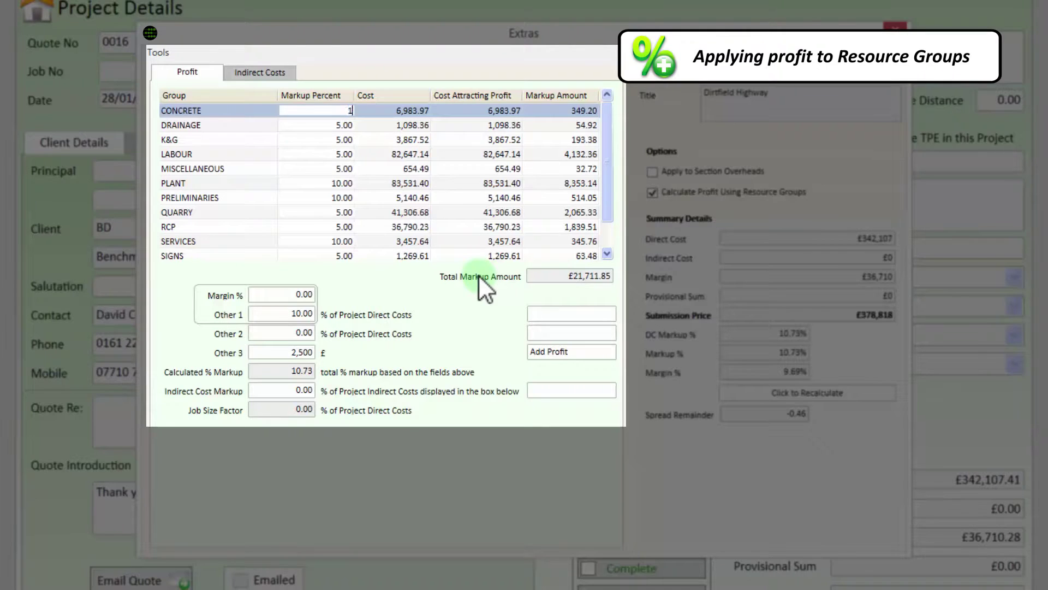
text(10)
key(Return)
text(8)
key(Return)
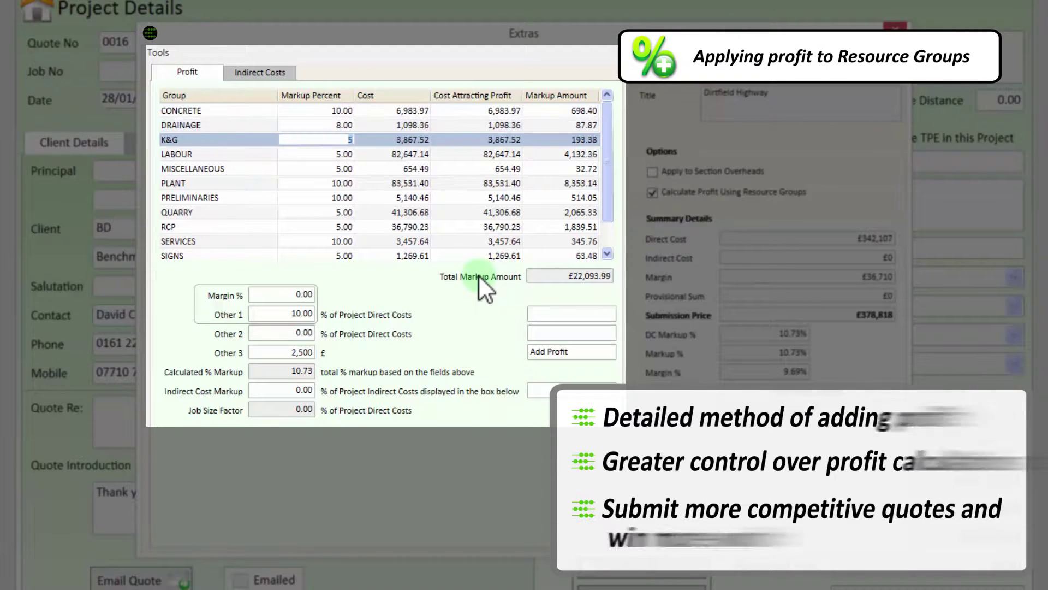
key(Return)
text(15)
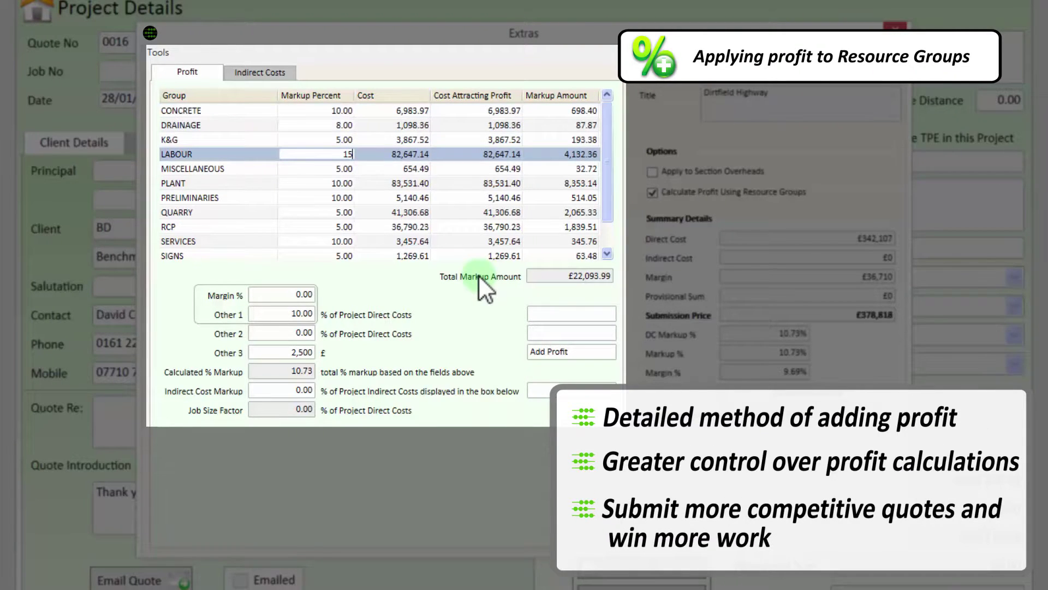
key(Return)
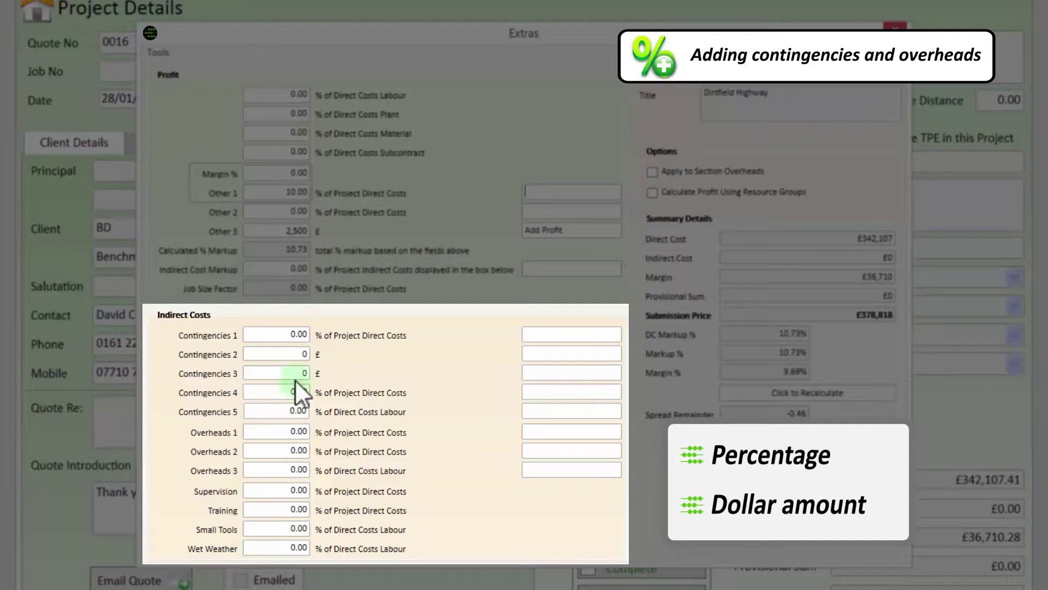
Set Contingencies 1 to 10% of project direct costs and Contingencies 2 to £1,000 with the comment "Access Difficulties".
click(303, 334)
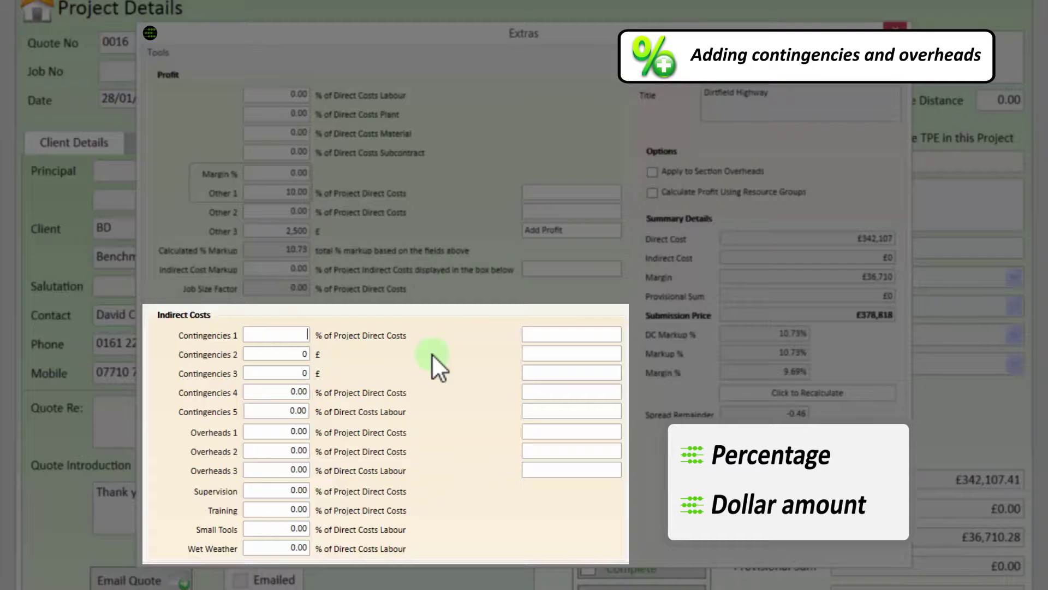
text(10)
key(Tab)
key(BackSpace)
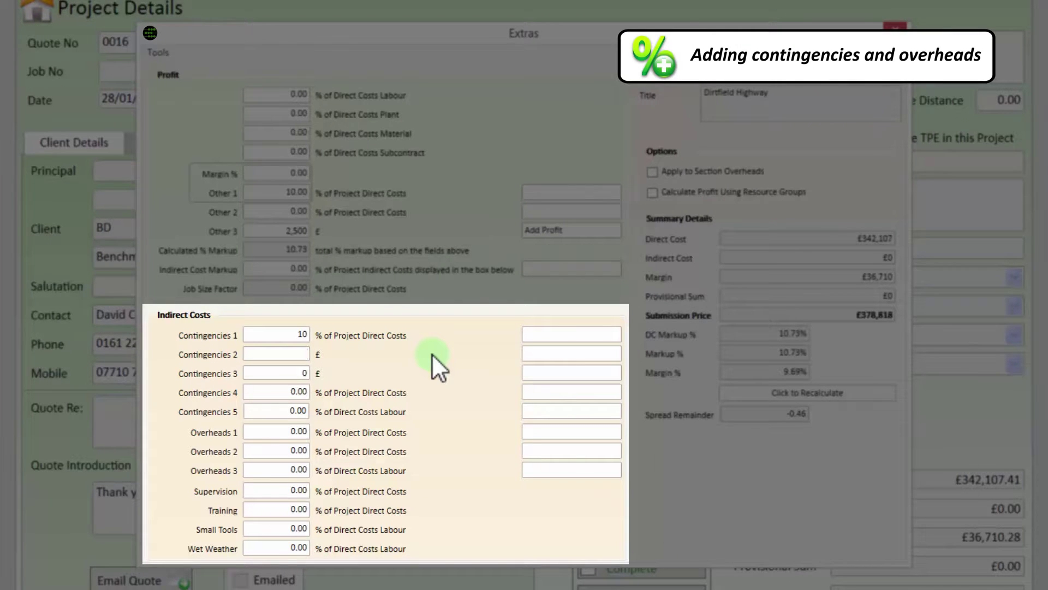
text(1000)
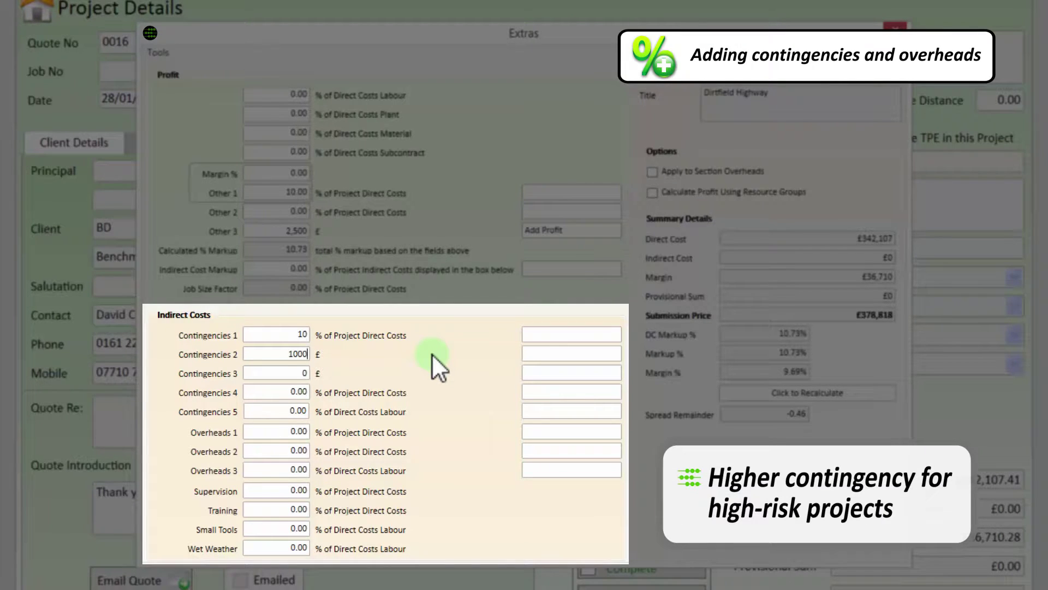
key(Tab)
text(Access Difficulties)
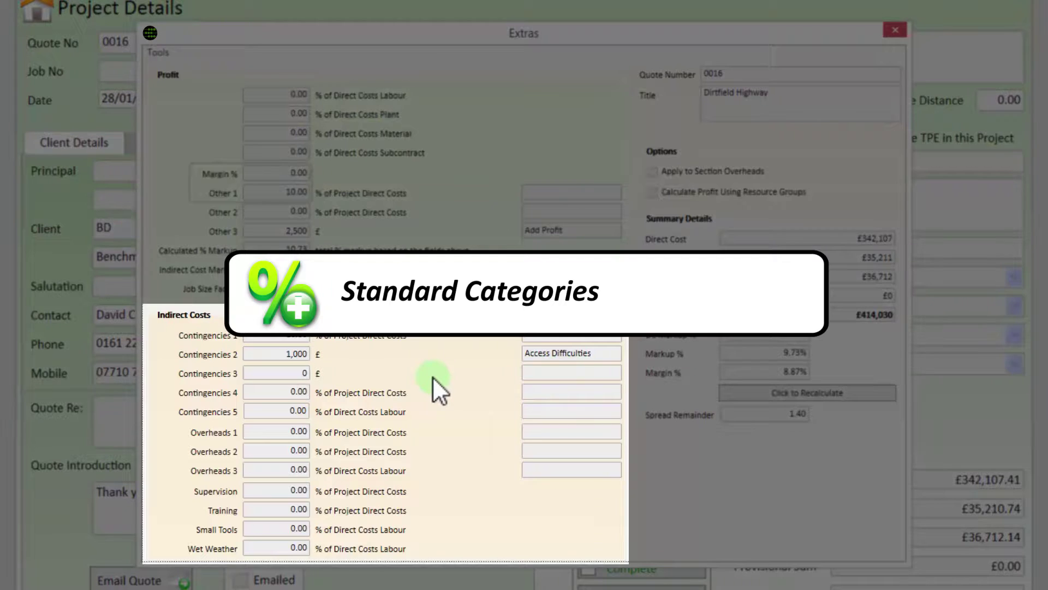
Set the indirect costs to Supervision 3%, Training 2%, Small Tools 2% and Wet Weather 7%, and save the extras.
click(295, 491)
text(3)
key(Tab)
text(2)
key(Tab)
text(2)
key(Tab)
text(7)
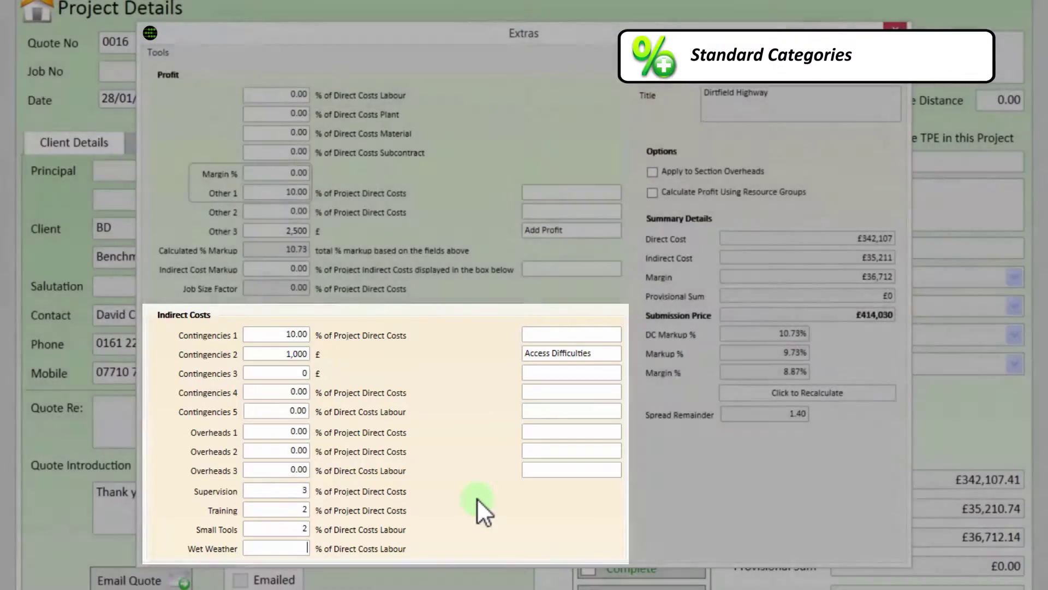
key(ctrl+s)
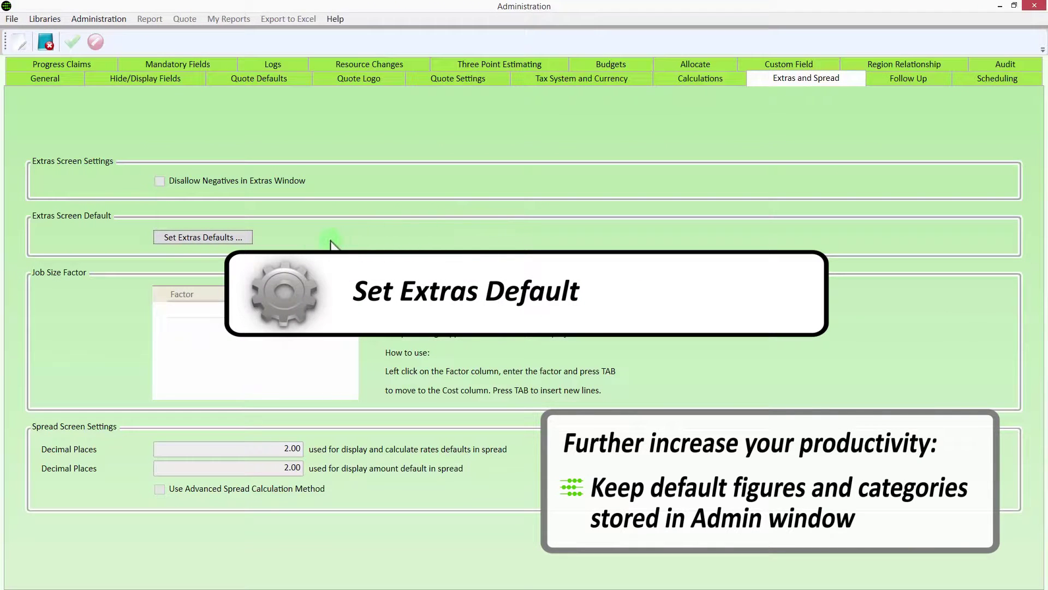
Open the Extras defaults and set the default profit percentages for direct-cost Labour, Plant, Material and Subcontract to 0.
click(237, 235)
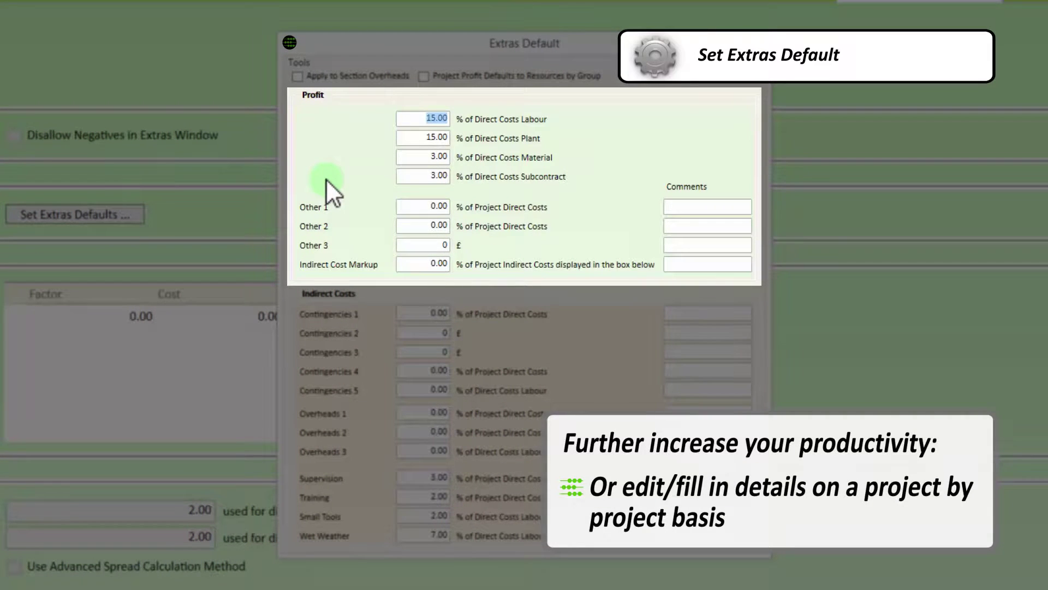
text(0)
key(Tab)
text(0)
key(Tab)
text(0)
key(Tab)
text(0)
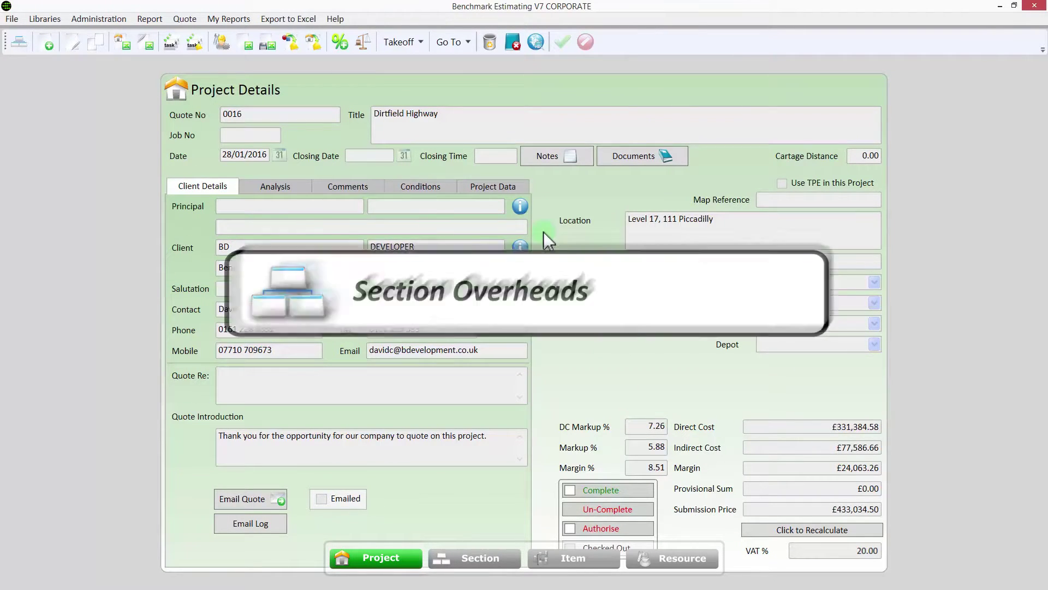
Mark the PROJECT MANAGEMENT section as an overhead in the project's sections and save the change.
click(542, 232)
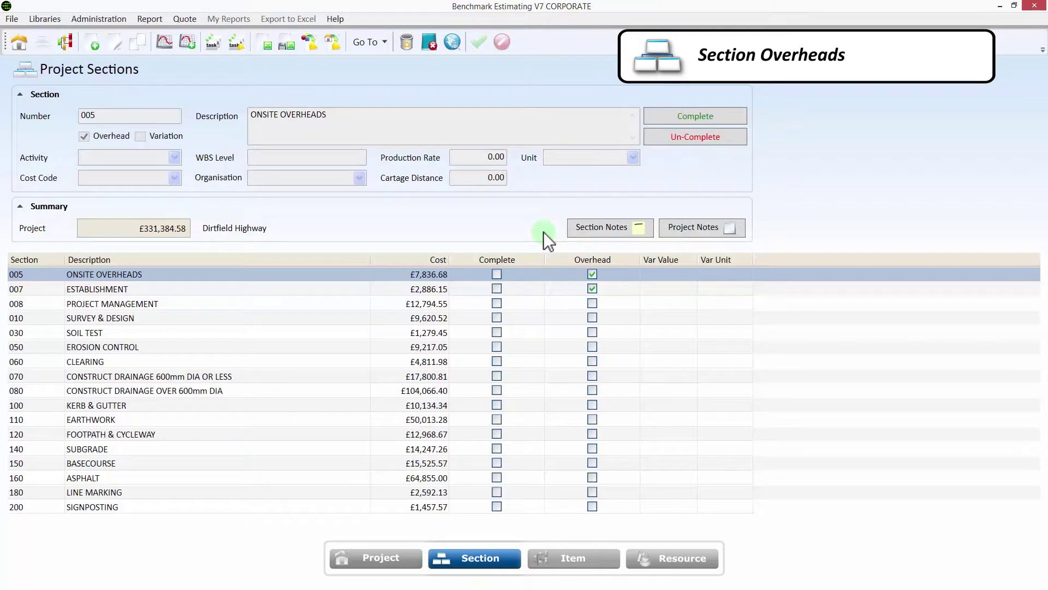
click(339, 300)
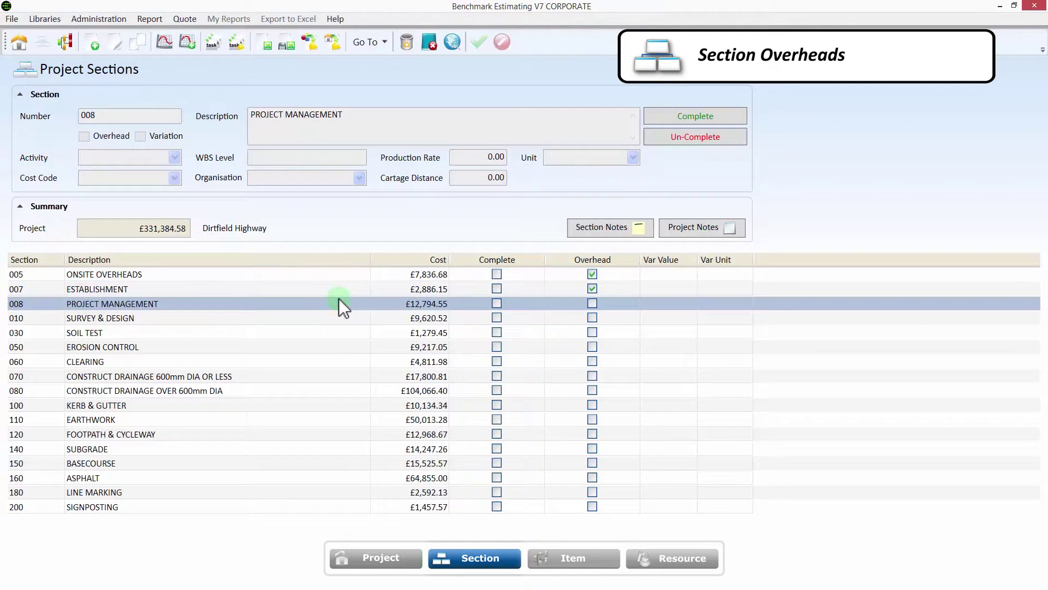
click(85, 135)
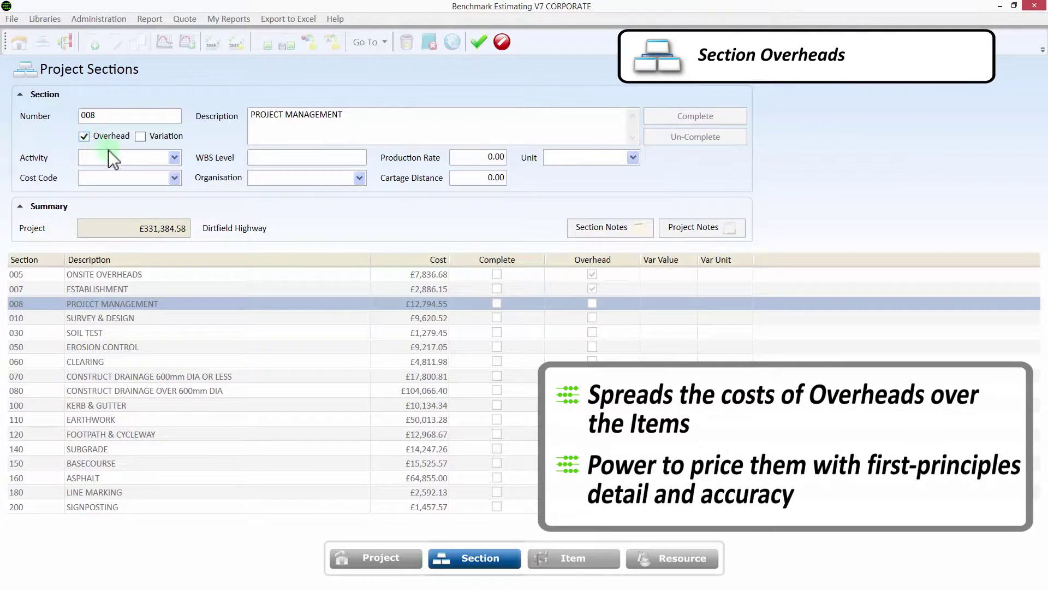
key(ctrl+s)
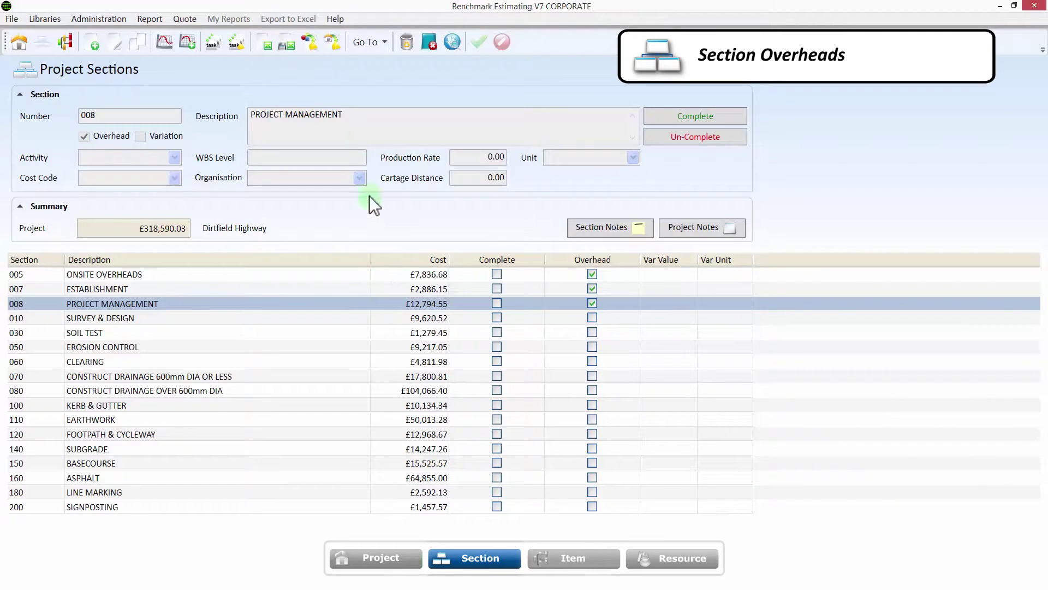
Open the Spread feature for the project from its sections.
click(382, 43)
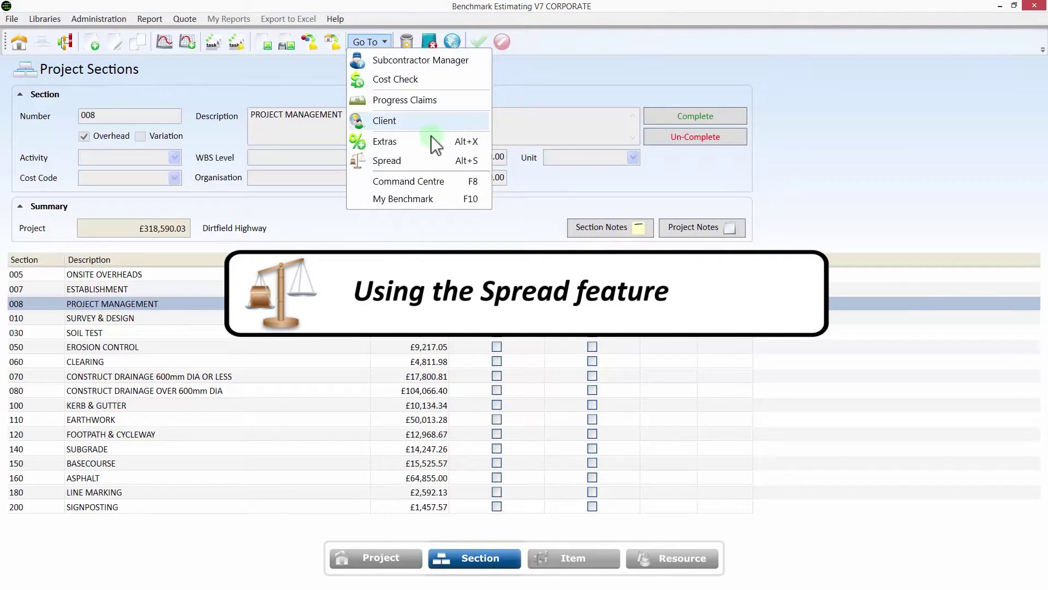
click(442, 161)
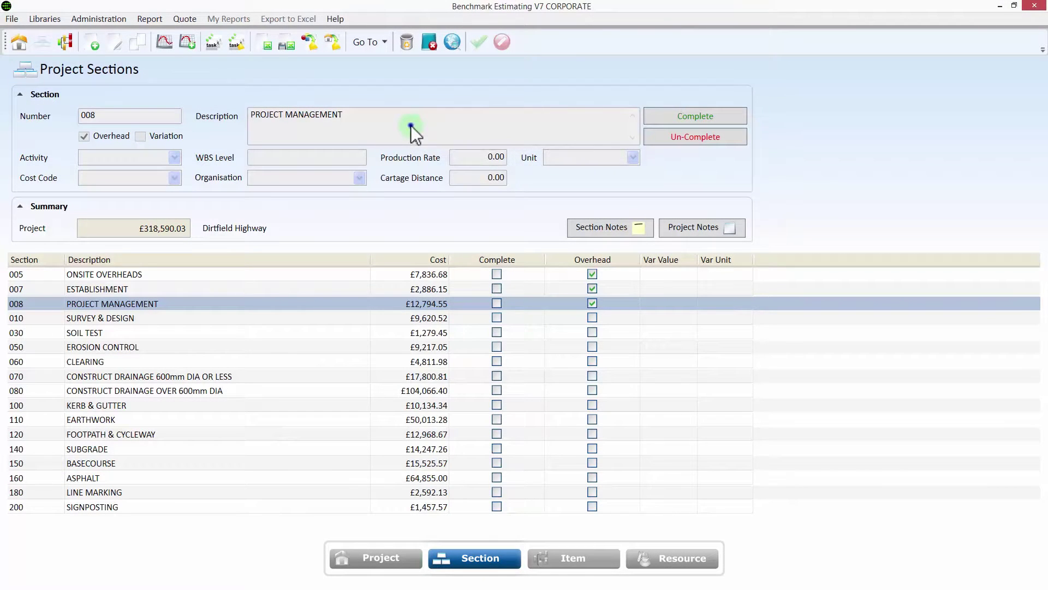
right_click(410, 126)
click(461, 136)
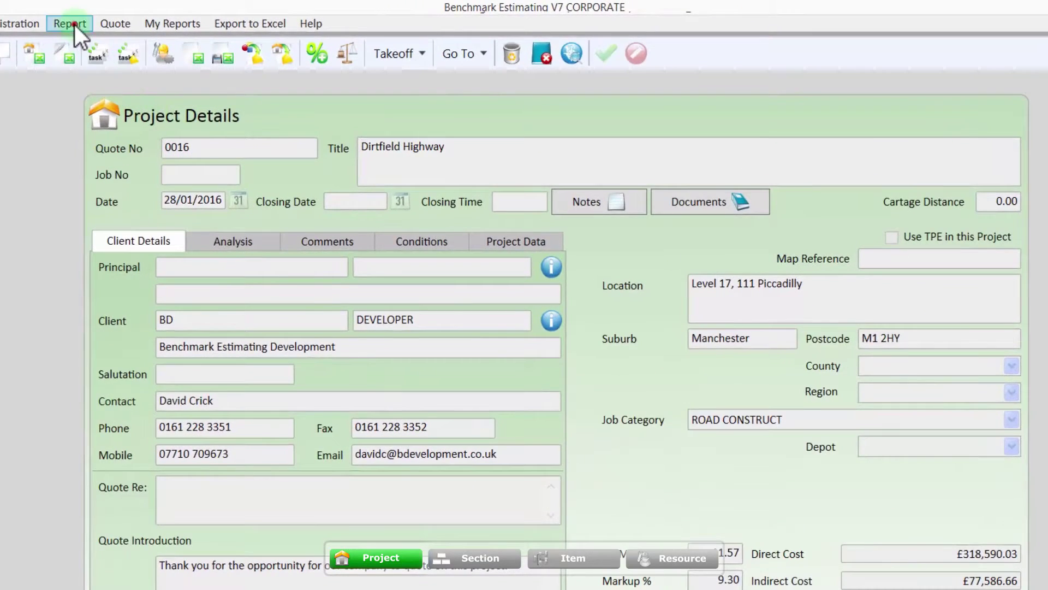
Preview the direct-cost Resources By Group report on screen and look through its labour, materials, plant and subcontract pages.
click(136, 20)
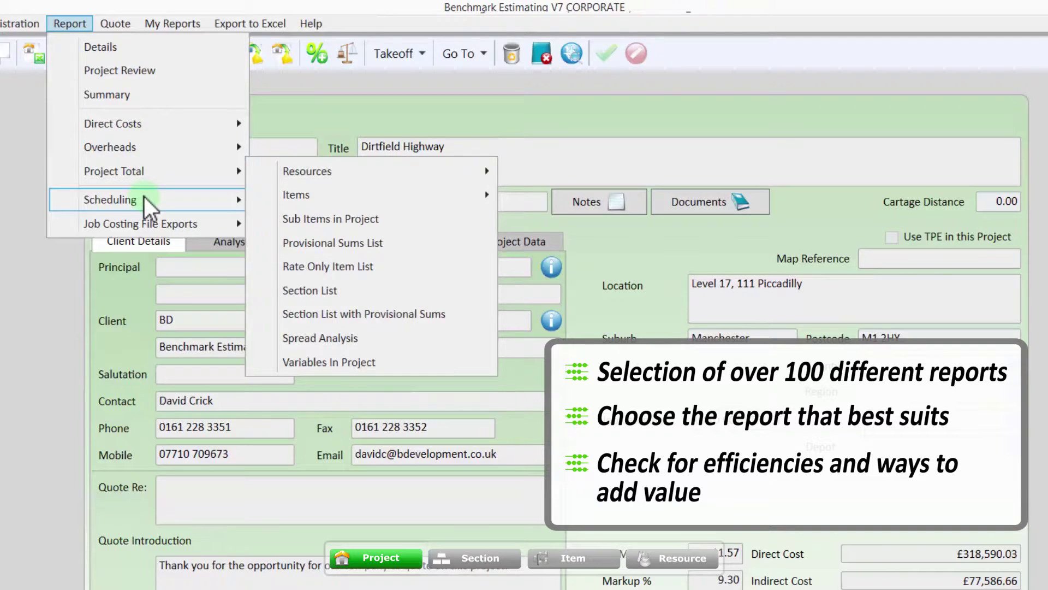
mouse_move(144, 198)
mouse_move(155, 225)
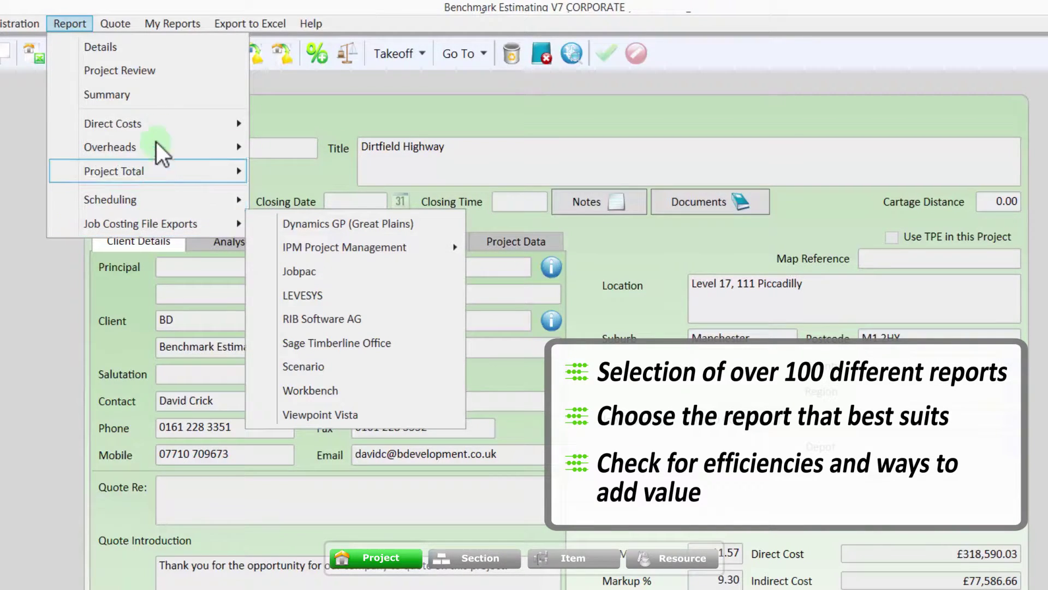
mouse_move(165, 122)
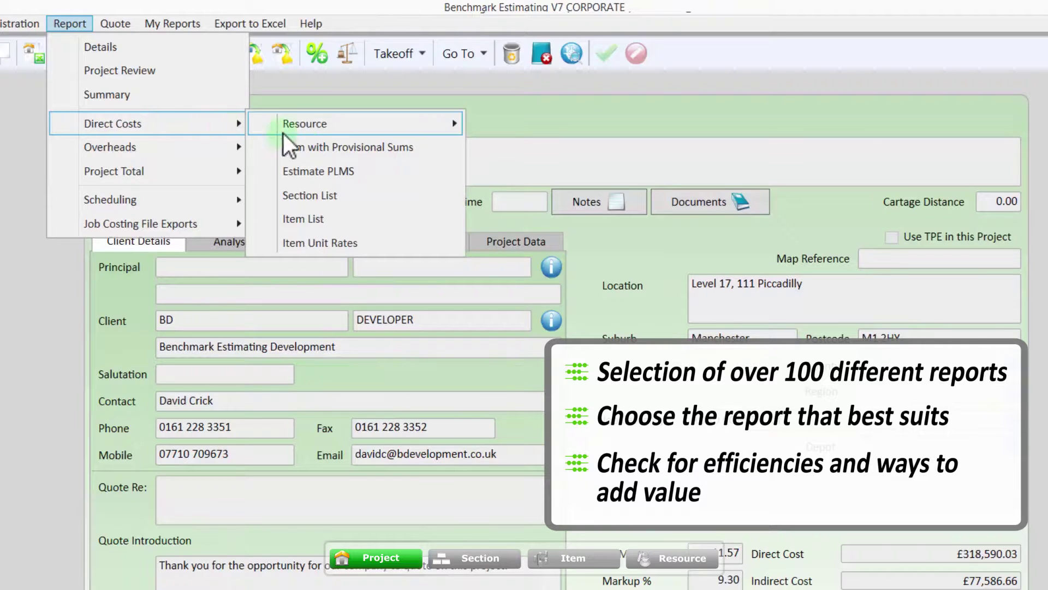
mouse_move(348, 126)
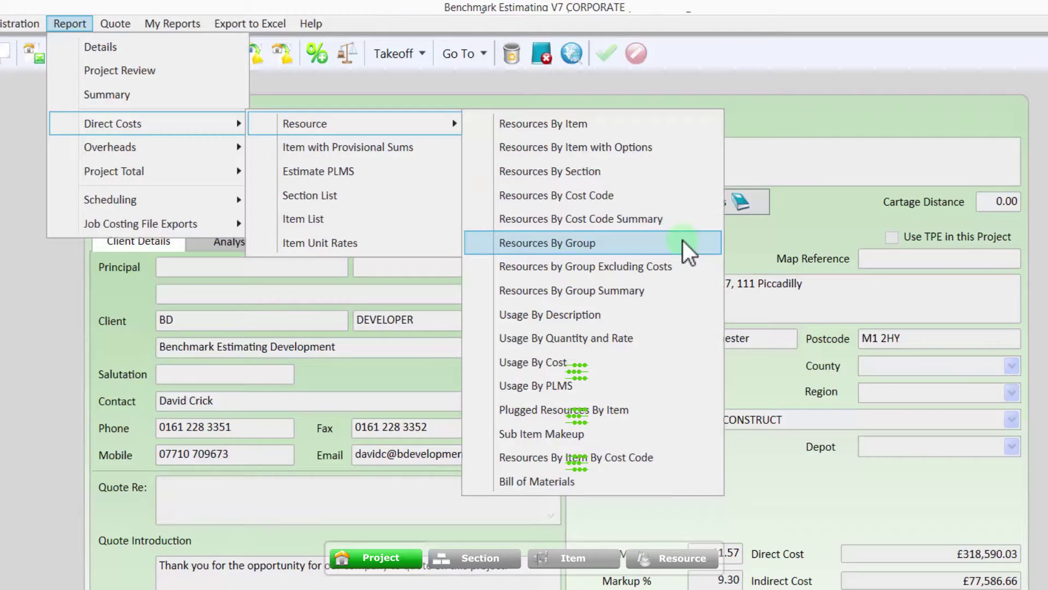
click(682, 241)
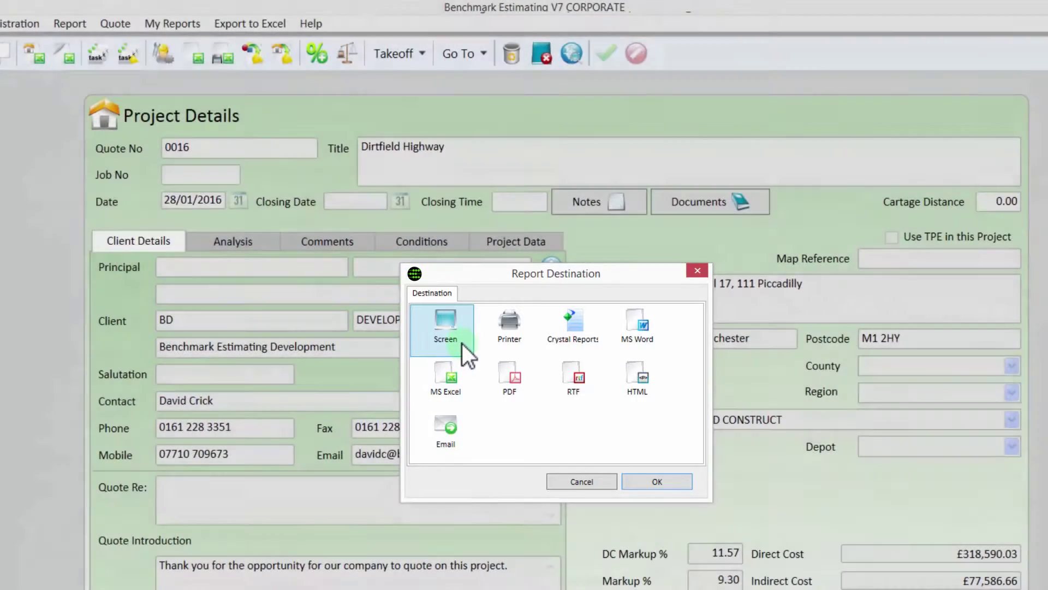
double_click(461, 343)
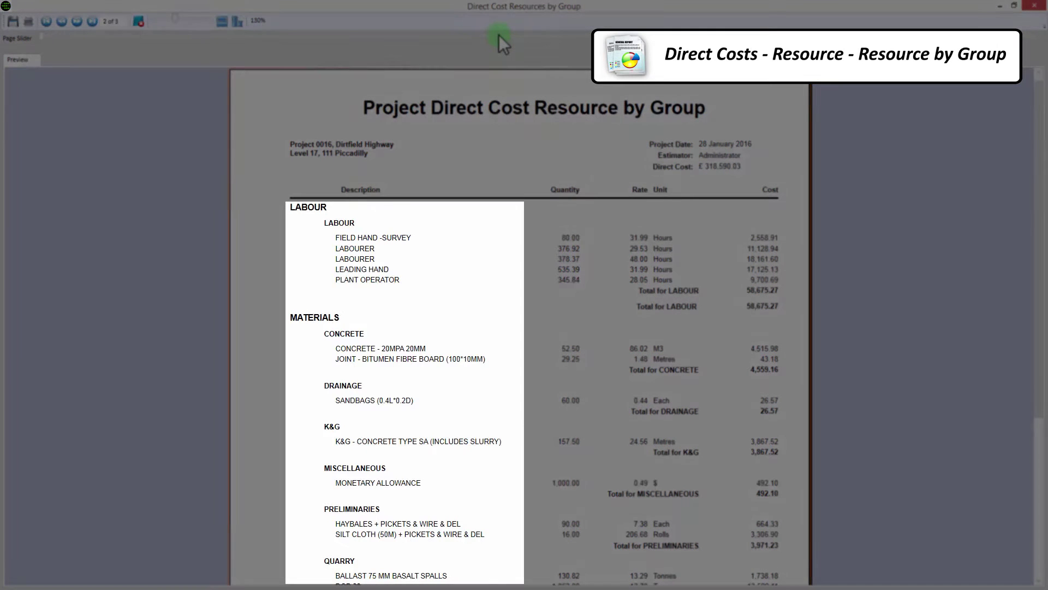
click(499, 36)
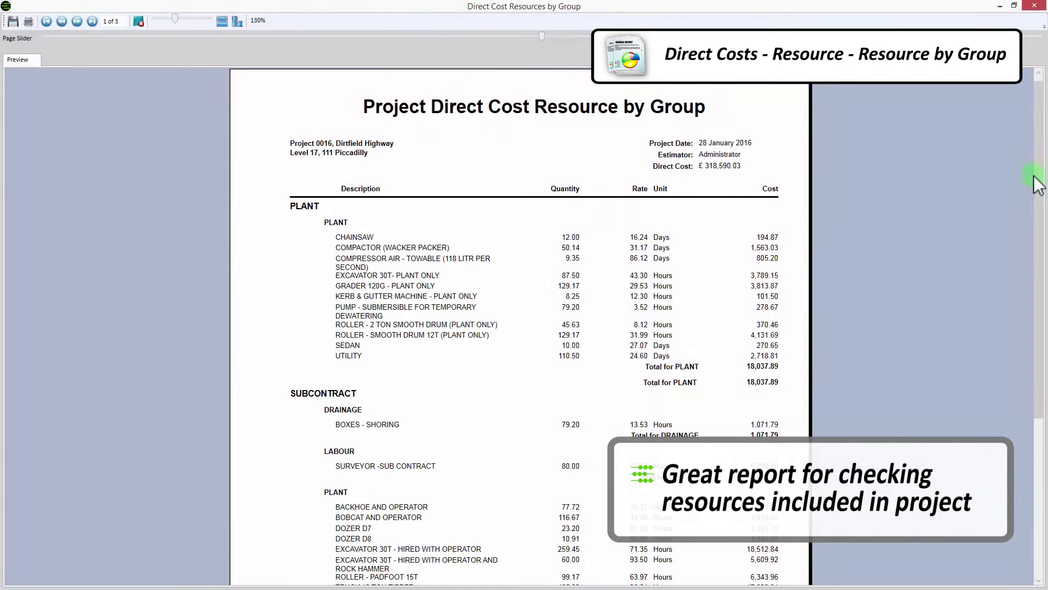
drag(1038, 183, 1044, 271)
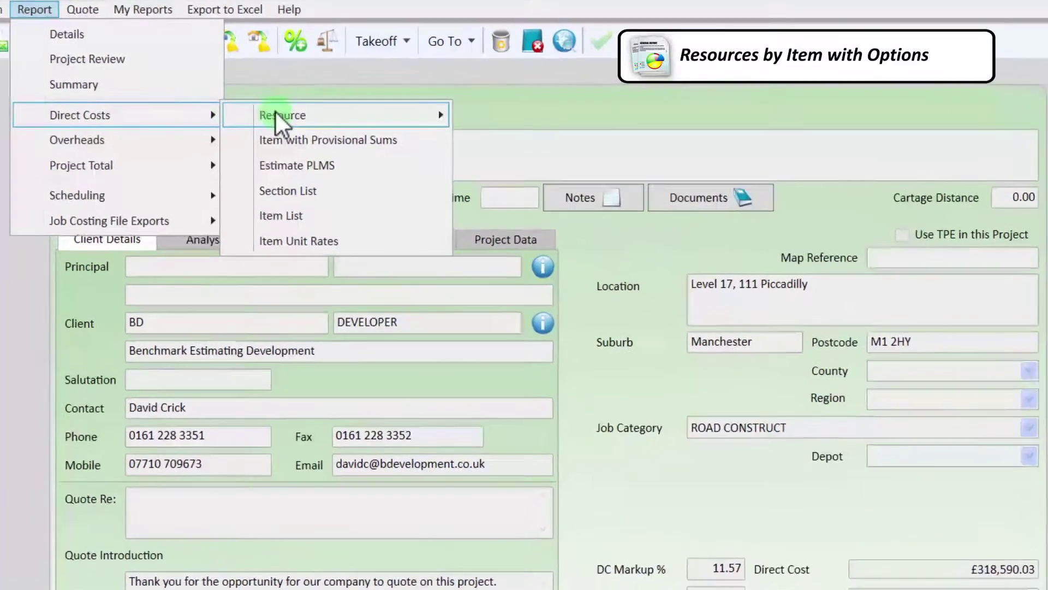
Set up the direct-cost Resources By Item with Options report without rates and amounts, and toggle its Print Group Totals option.
mouse_move(429, 101)
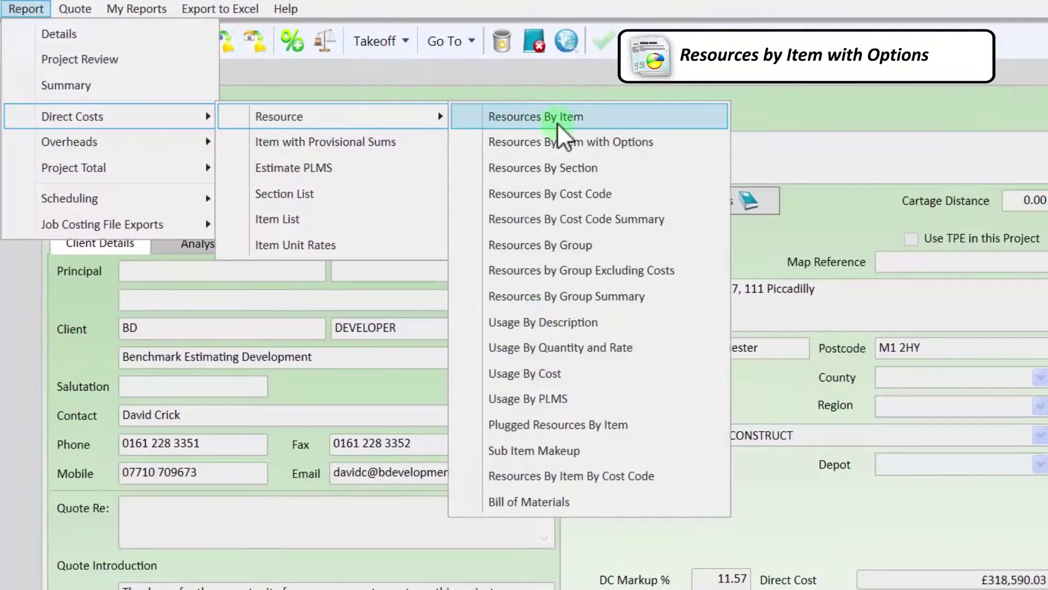
click(693, 142)
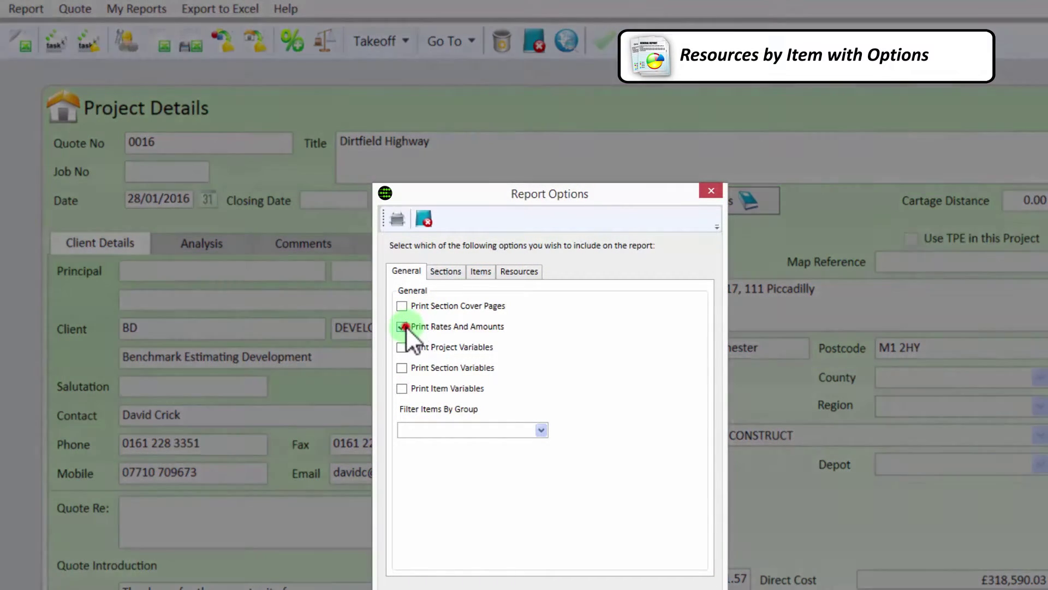
click(403, 326)
click(500, 431)
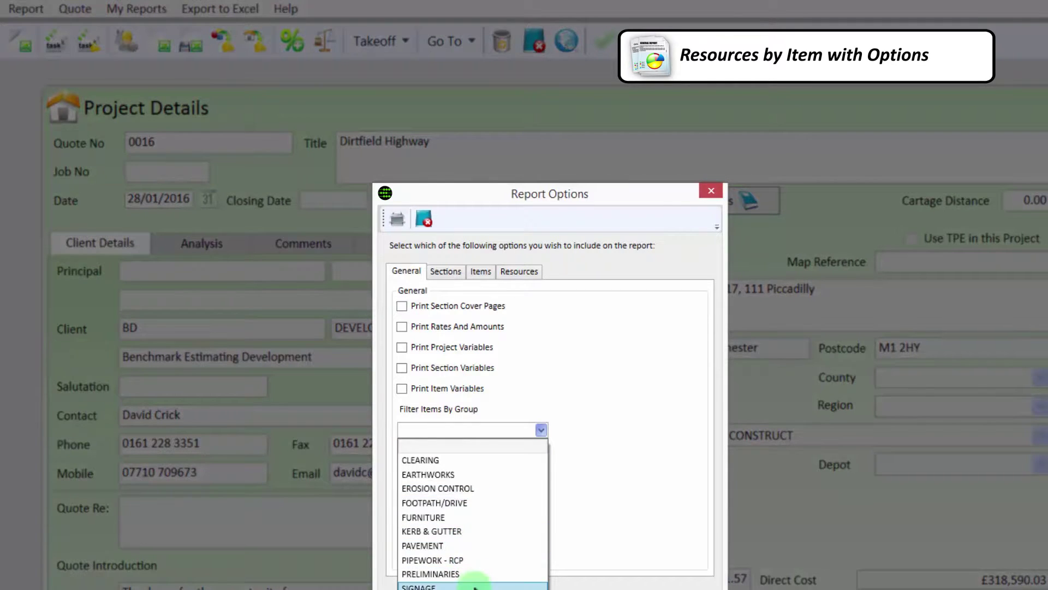
click(448, 269)
click(449, 270)
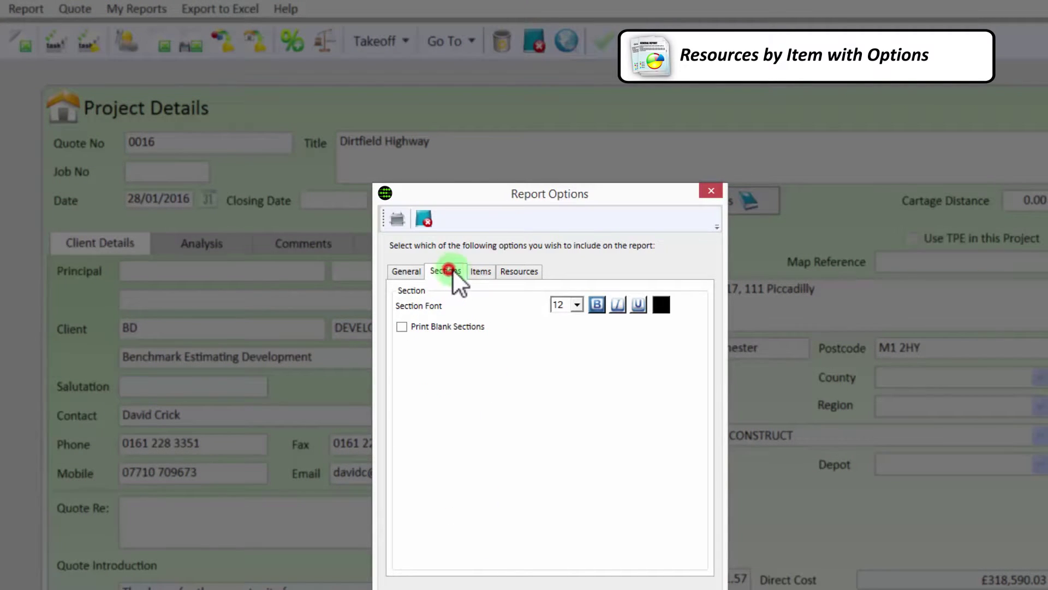
click(477, 269)
click(520, 270)
click(402, 305)
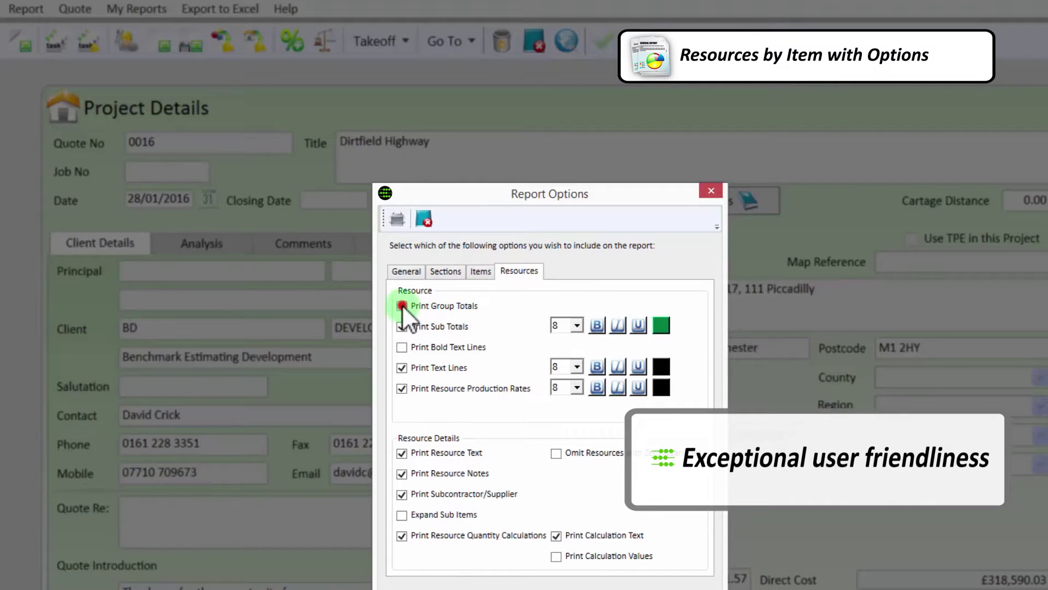
Preview the Resources By Item report on screen and look through its sections and item resources.
click(398, 231)
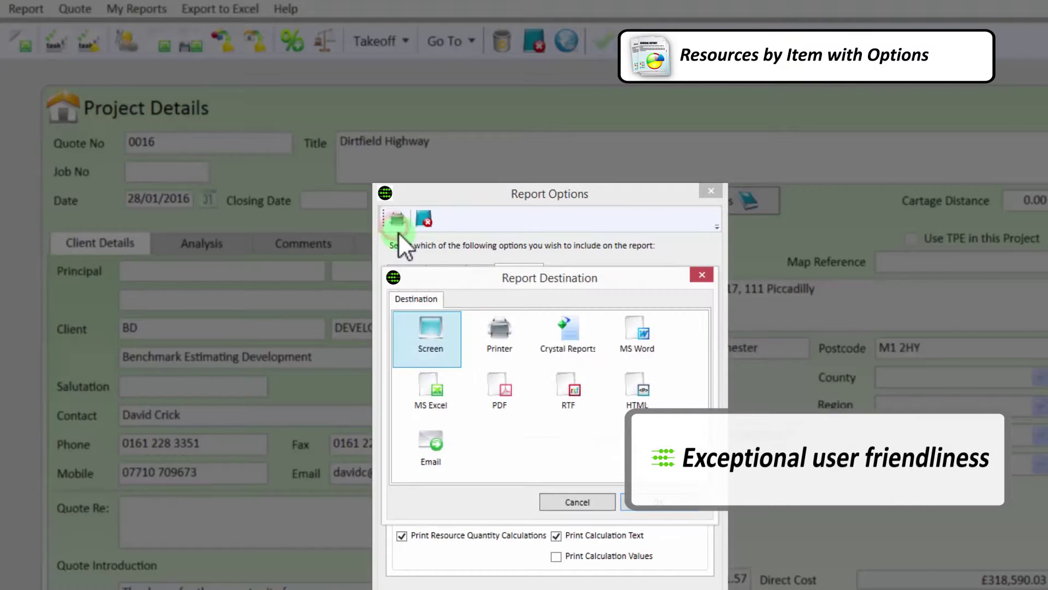
click(448, 346)
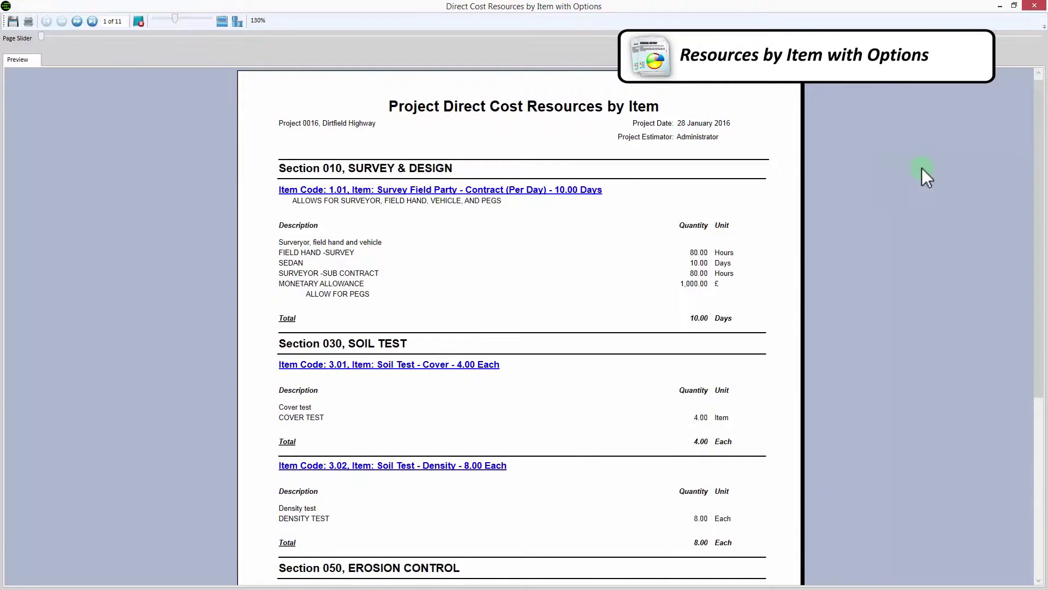
drag(1038, 183, 1040, 328)
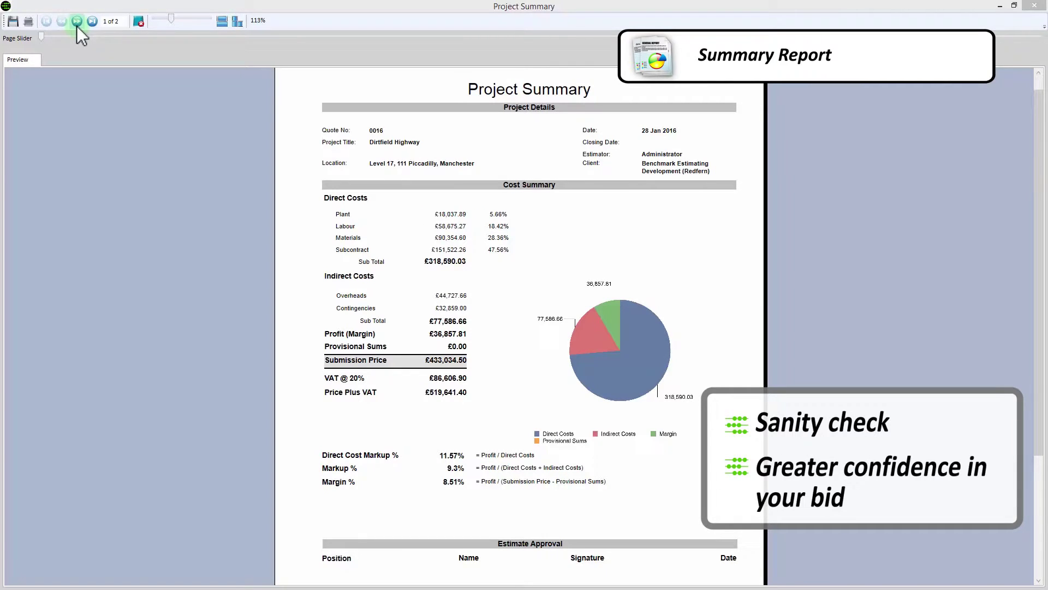
Examine the second page of the Project Summary report, covering direct costs, indirect costs, profit and provisional sums.
click(76, 24)
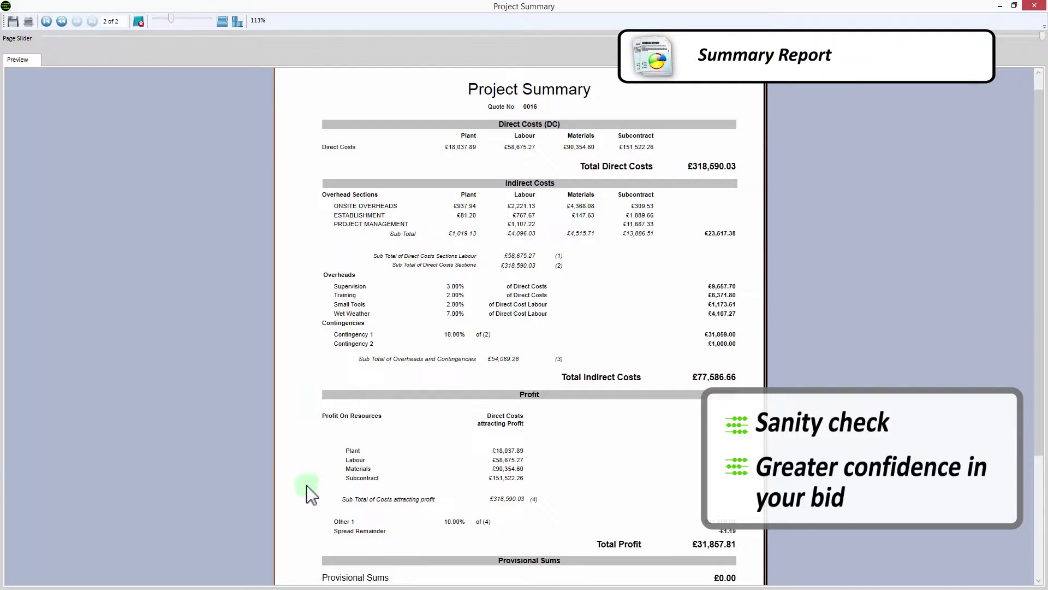
scroll(306, 487, down, 1)
scroll(306, 485, down, 2)
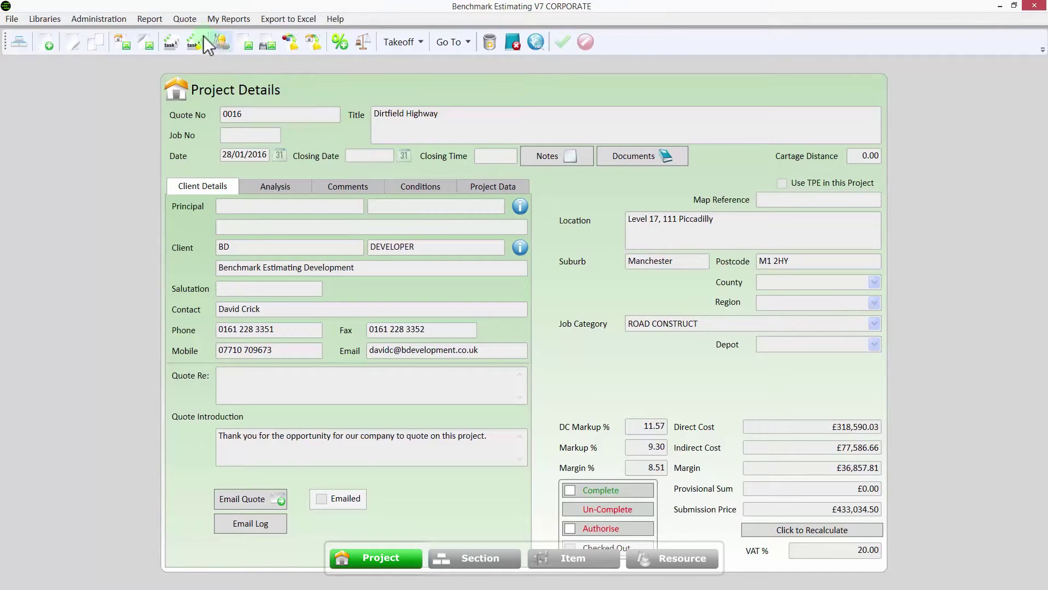
Generate the project quote in Word from the Default Word Template and read through its letter, scope of work and conditions.
click(185, 19)
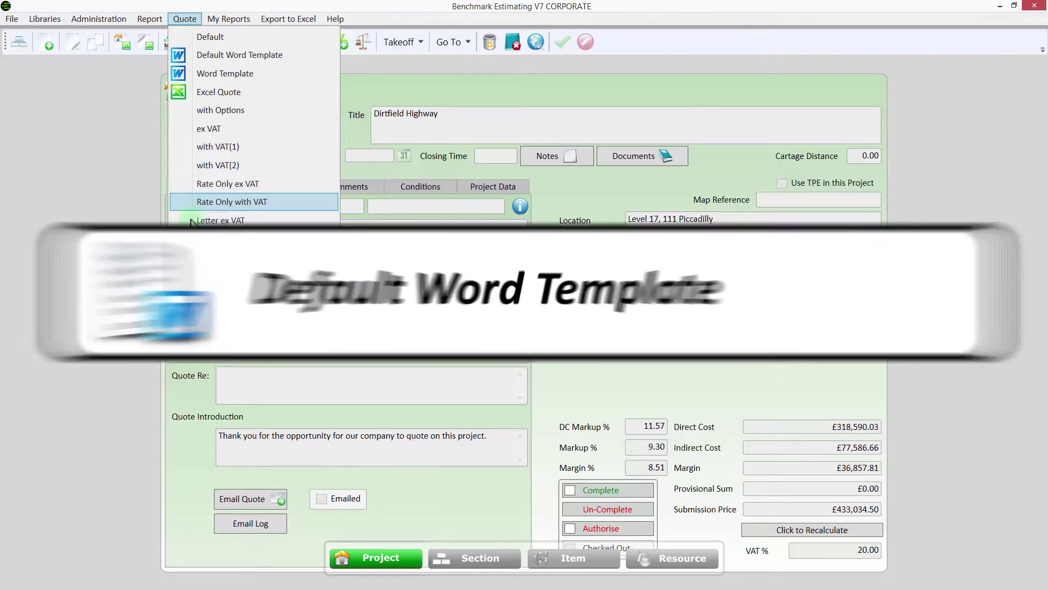
click(311, 58)
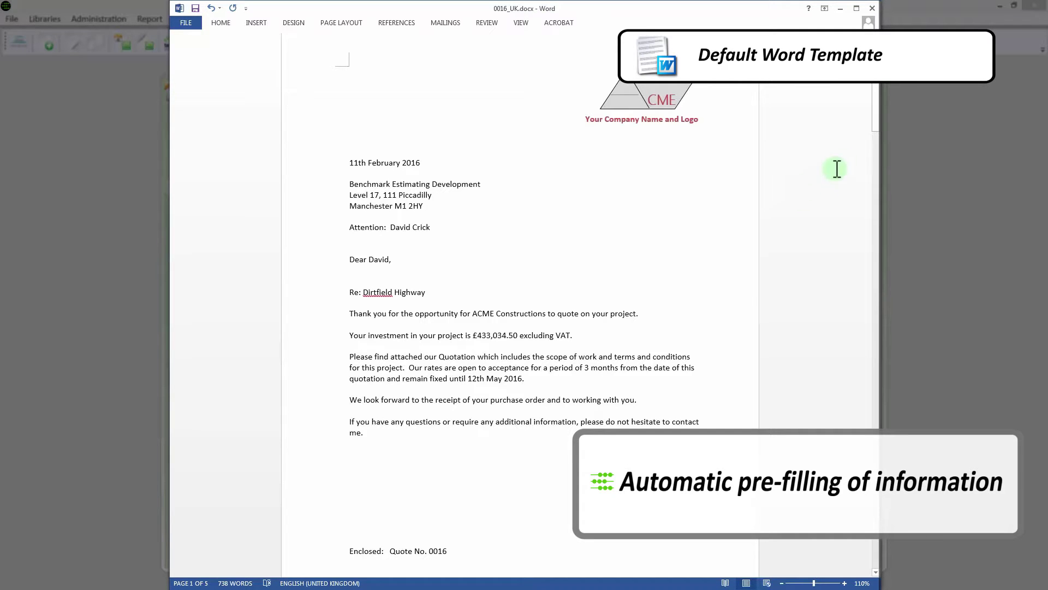
drag(871, 128, 863, 232)
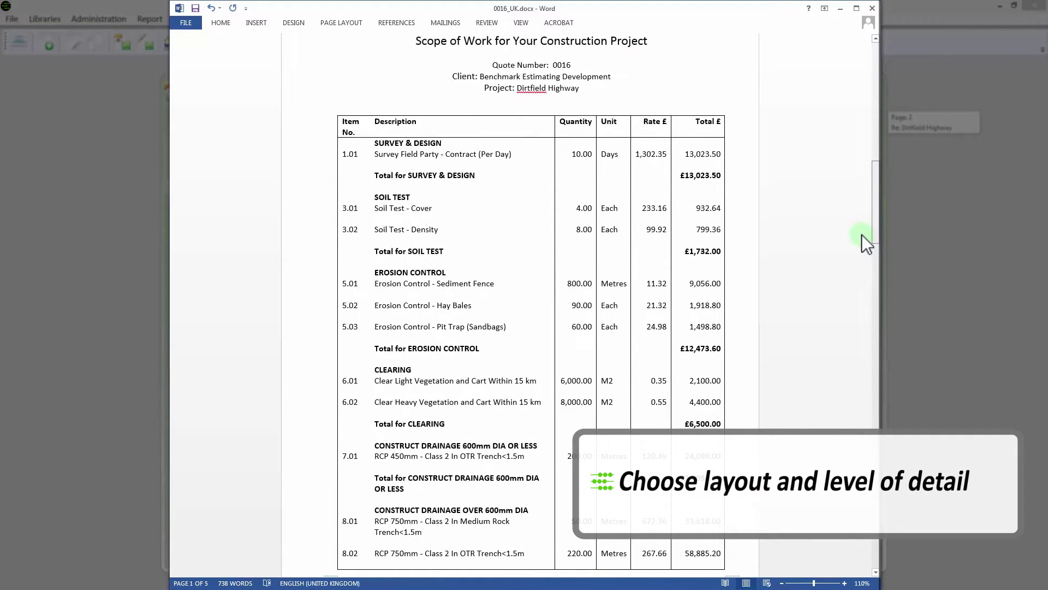
drag(862, 235, 844, 339)
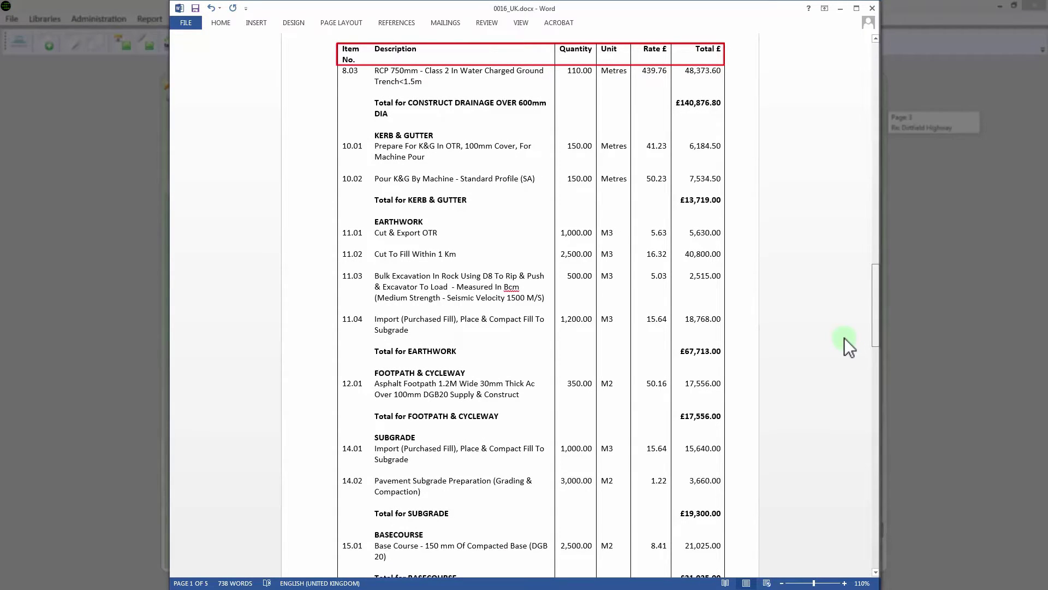
drag(844, 338, 845, 444)
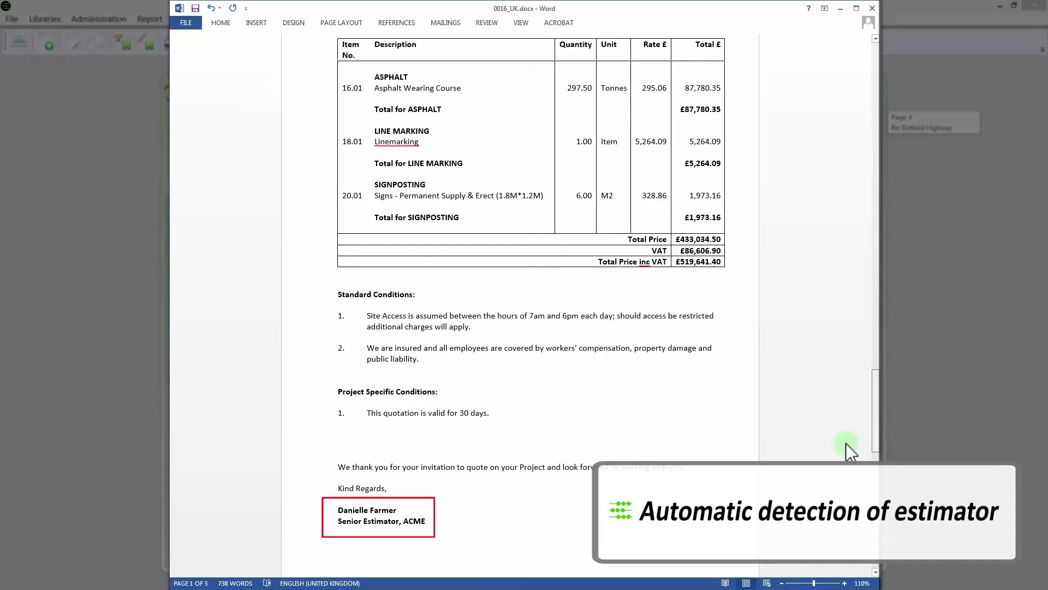
scroll(846, 443, down, 15)
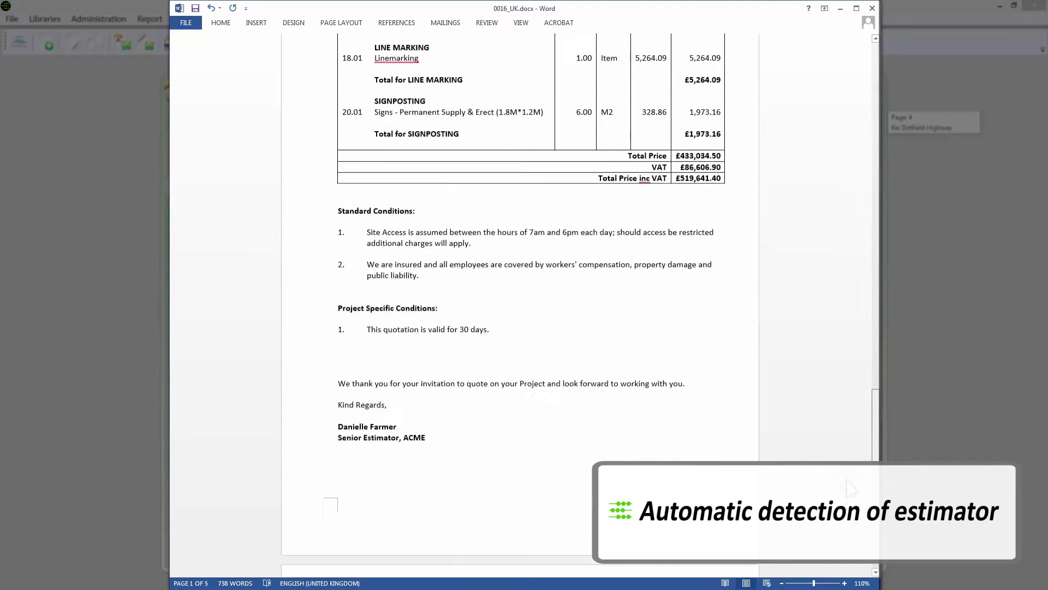
scroll(841, 527, down, 3)
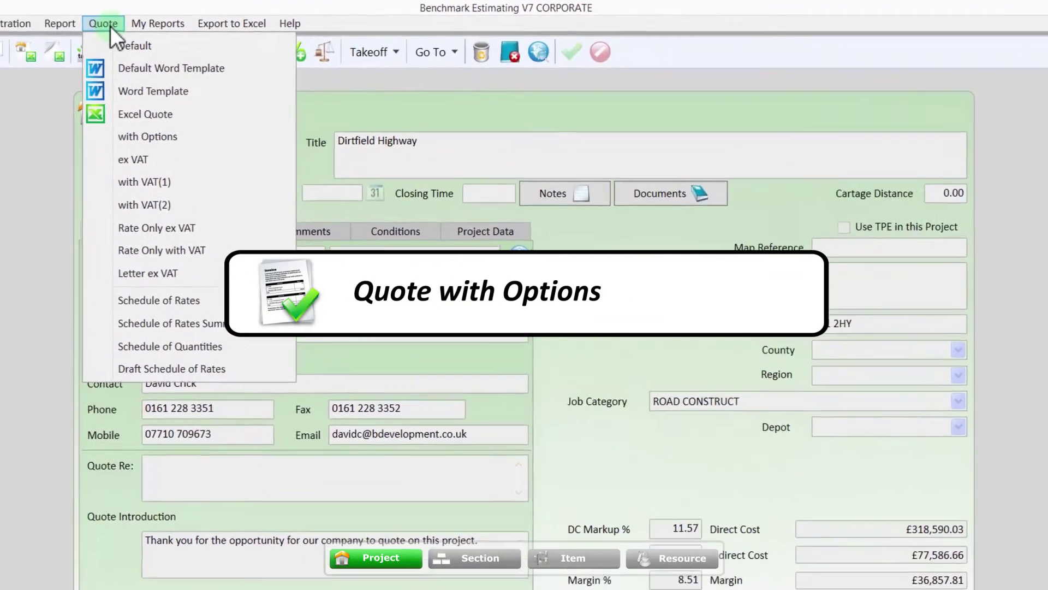
Set up the quote with Options to use the logo, show prices ex VAT and omit item spacing, and toggle the first footer option.
click(229, 137)
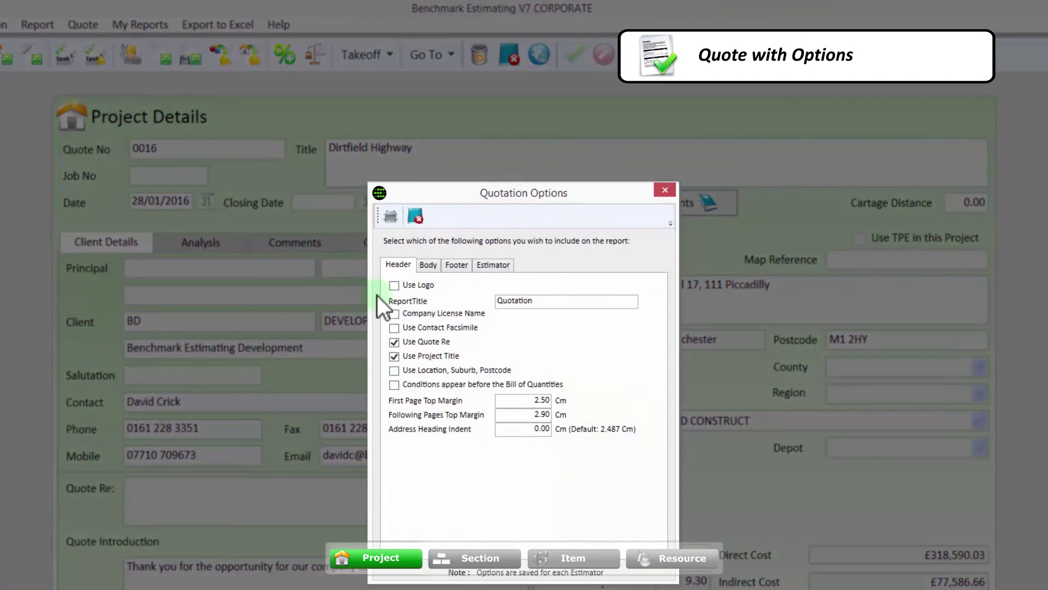
click(393, 285)
click(428, 266)
click(402, 313)
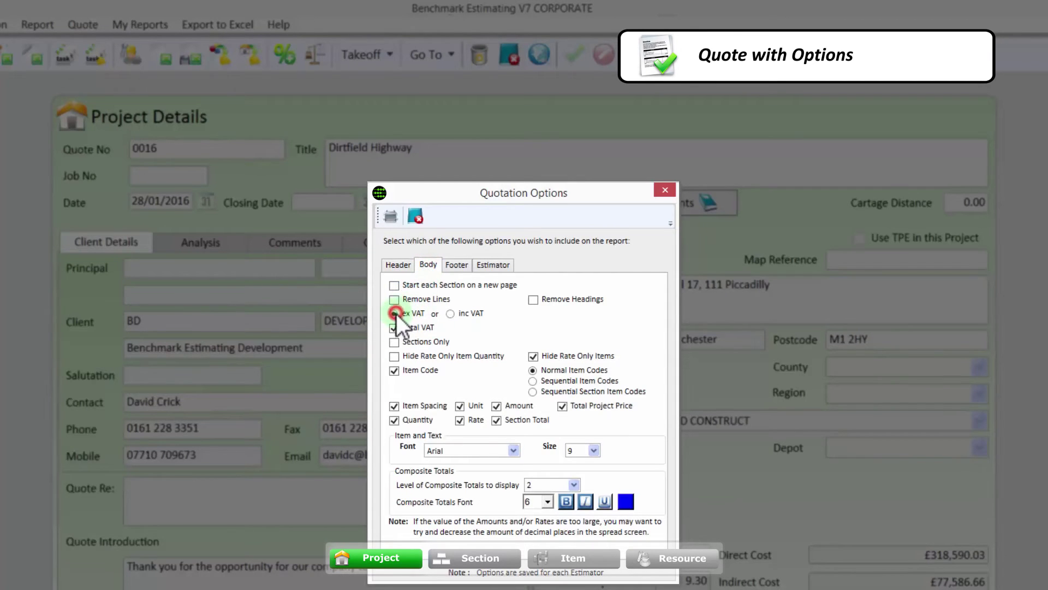
click(395, 405)
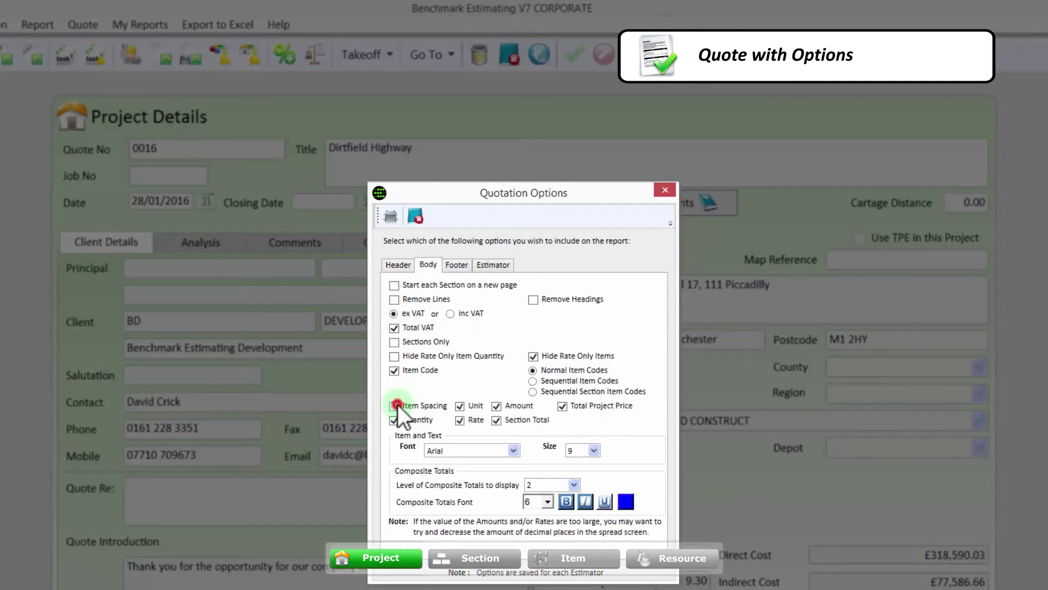
click(457, 265)
click(395, 285)
Preview the customised quotation on screen and look at its second page.
click(389, 217)
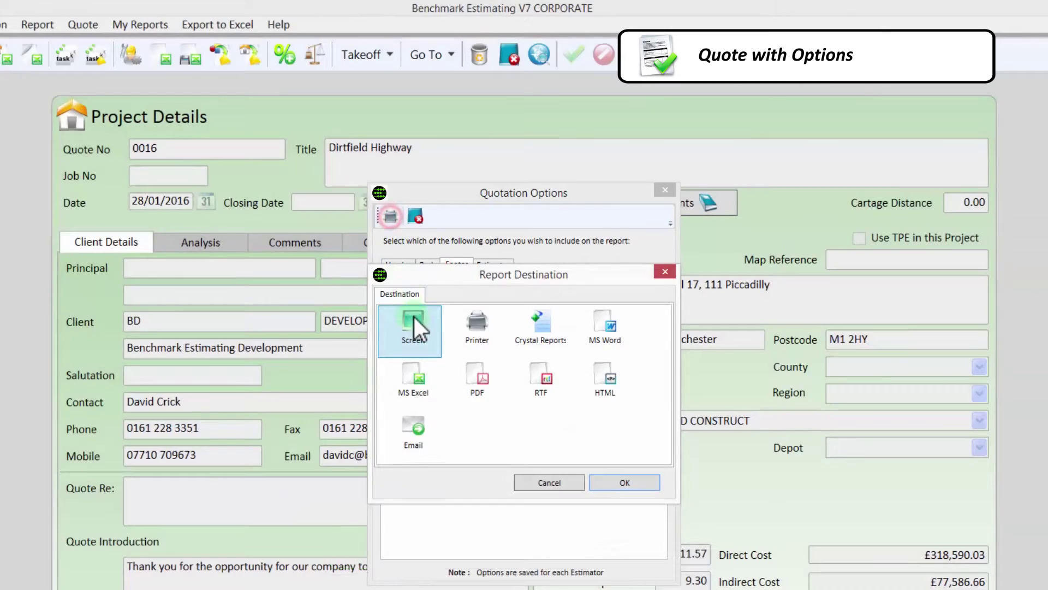
click(414, 316)
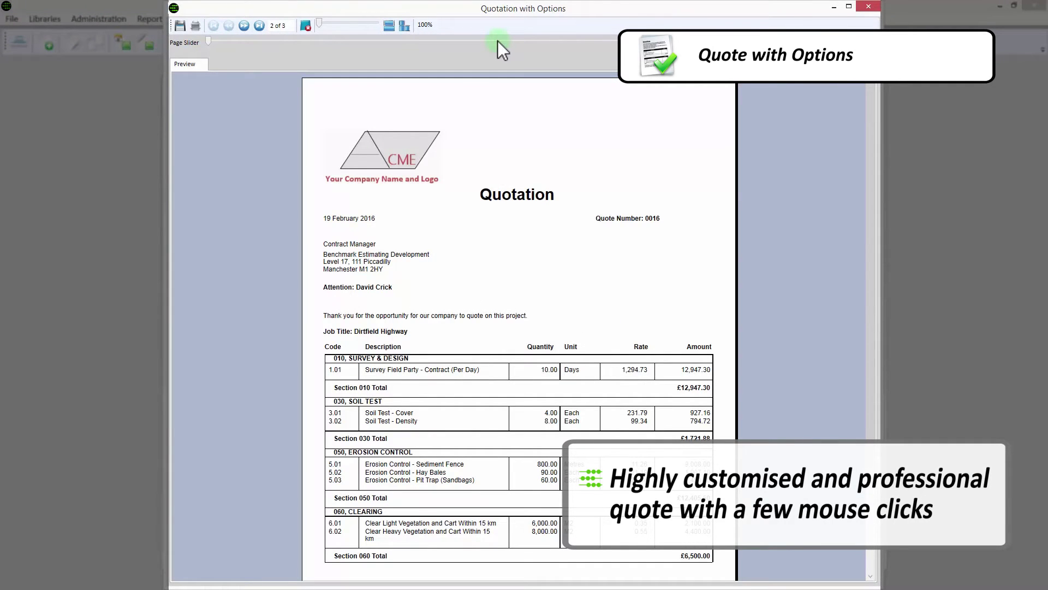
click(497, 41)
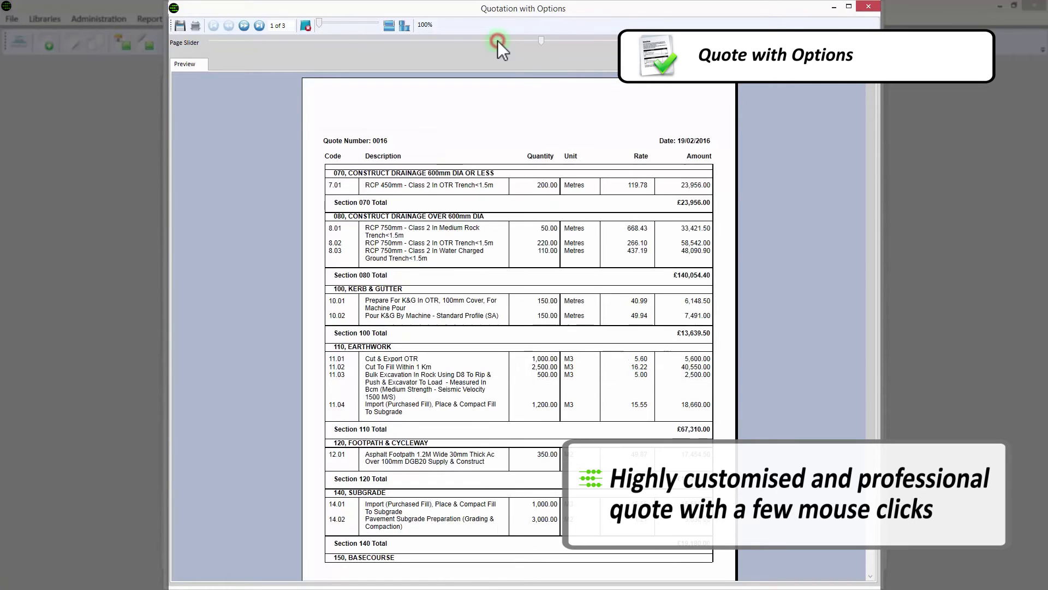